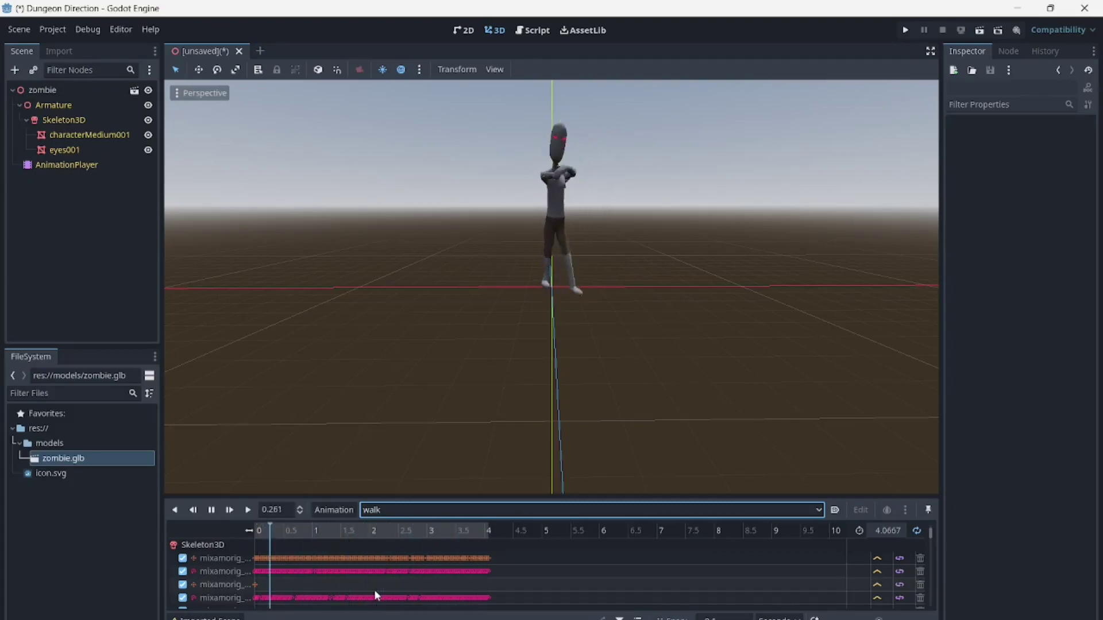
Switch the zombie's AnimationPlayer preview from the walk animation to death
{"action": "left_click", "coordinate": [411, 512]}
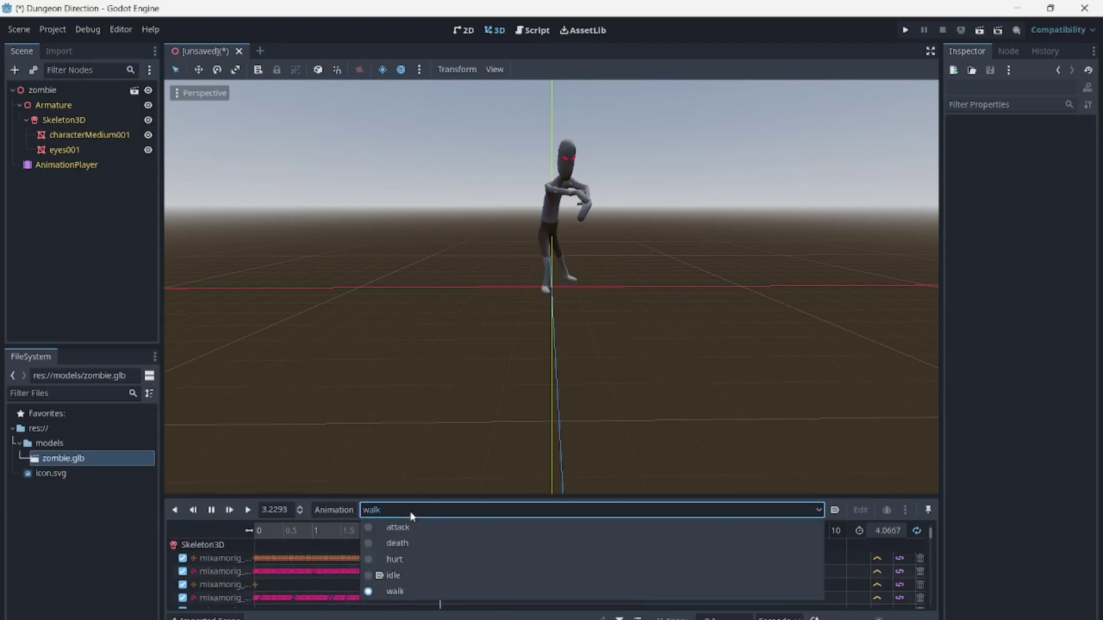
{"action": "left_click", "coordinate": [384, 540]}
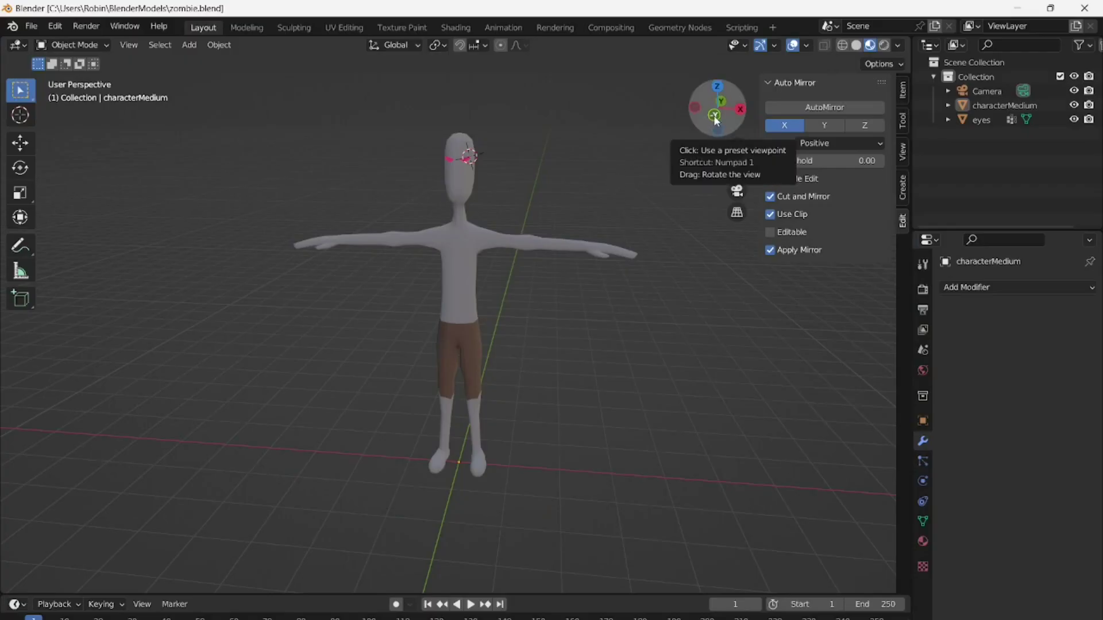
Orbit the viewport to inspect the zombie character from several angles
{"action": "mouse_move", "coordinate": [713, 126]}
{"action": "left_mouse_down"}
{"action": "mouse_move", "coordinate": [689, 129]}
{"action": "mouse_move", "coordinate": [741, 129]}
{"action": "mouse_move", "coordinate": [714, 126]}
{"action": "left_mouse_up"}
{"action": "middle_click_drag", "start_coordinate": [166, 203], "coordinate": [180, 218]}
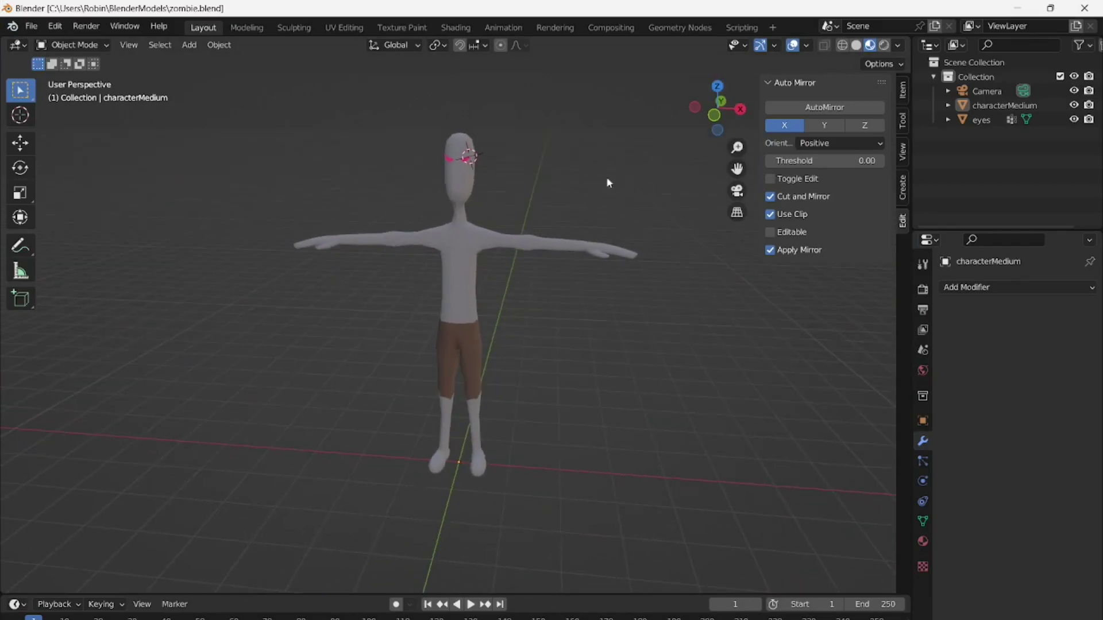
{"action": "mouse_move", "coordinate": [715, 121]}
{"action": "left_mouse_down"}
{"action": "mouse_move", "coordinate": [695, 123]}
{"action": "mouse_move", "coordinate": [725, 124]}
{"action": "mouse_move", "coordinate": [713, 121]}
{"action": "left_mouse_up"}
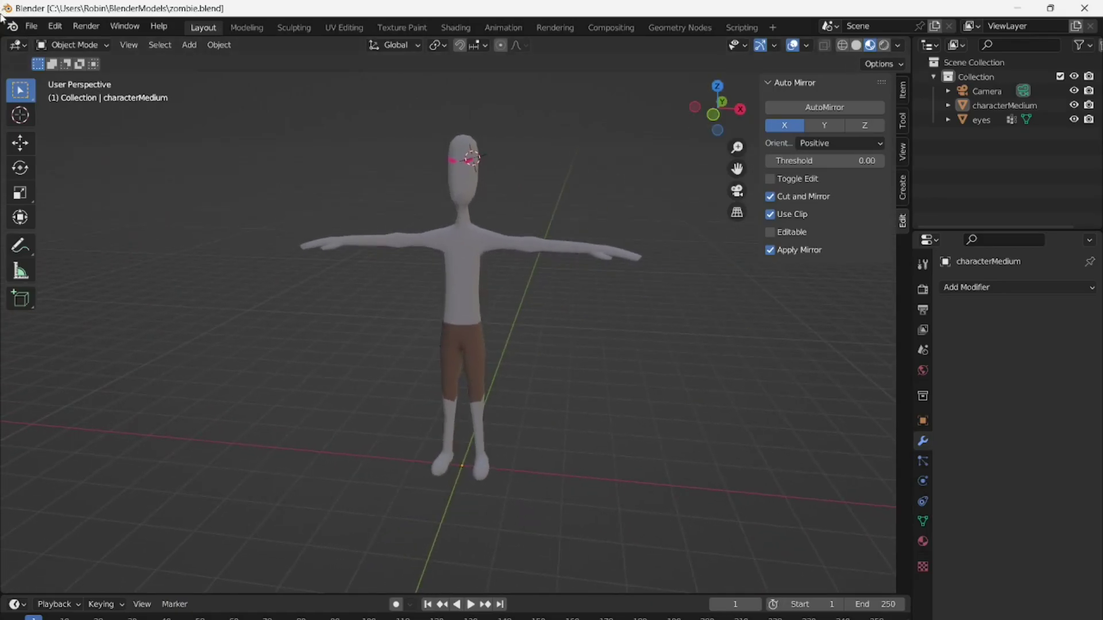
{"action": "left_click_drag", "start_coordinate": [3, 20], "coordinate": [180, 218]}
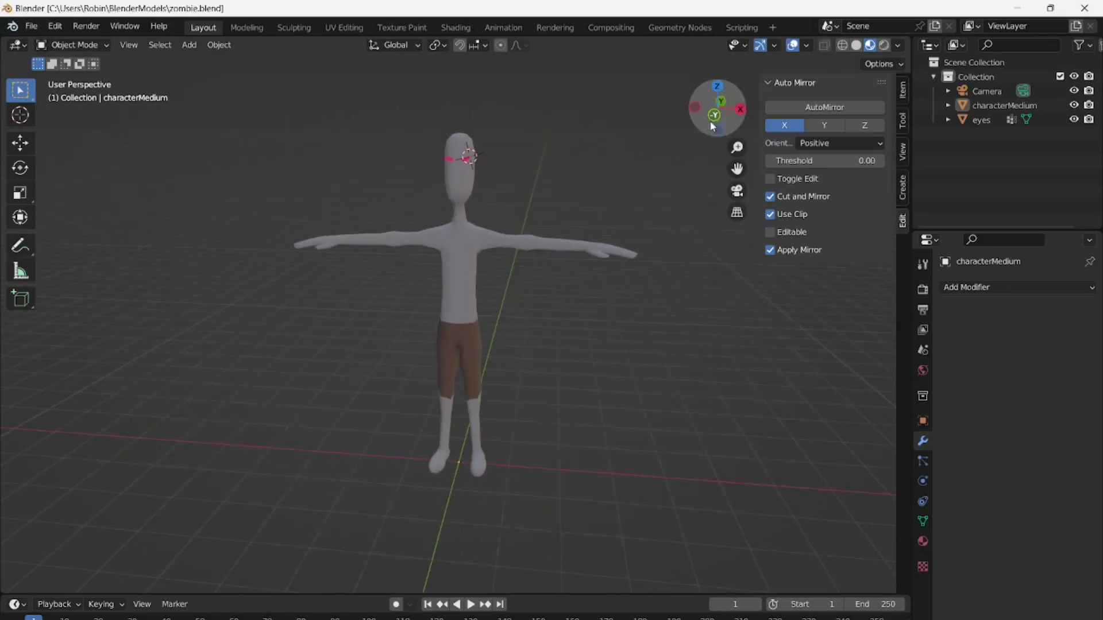
{"action": "mouse_move", "coordinate": [714, 123]}
{"action": "left_mouse_down"}
{"action": "mouse_move", "coordinate": [738, 419]}
{"action": "mouse_move", "coordinate": [197, 438]}
{"action": "mouse_move", "coordinate": [287, 402]}
{"action": "mouse_move", "coordinate": [714, 120]}
{"action": "left_mouse_up"}
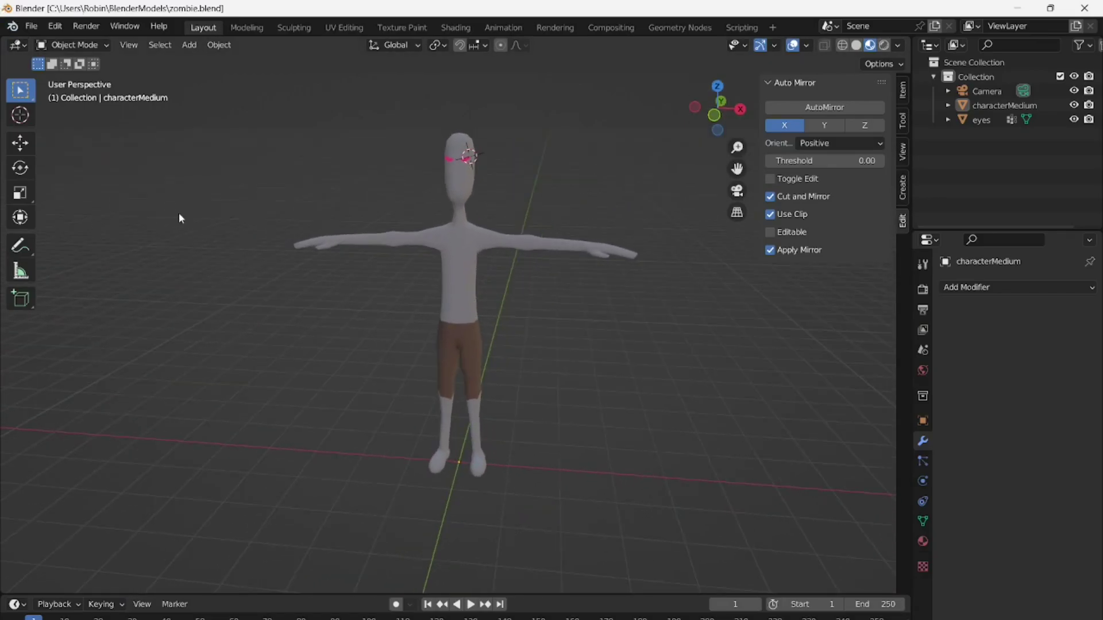
Export the scene as FBX to zombie.fbx
{"action": "left_click", "coordinate": [30, 28]}
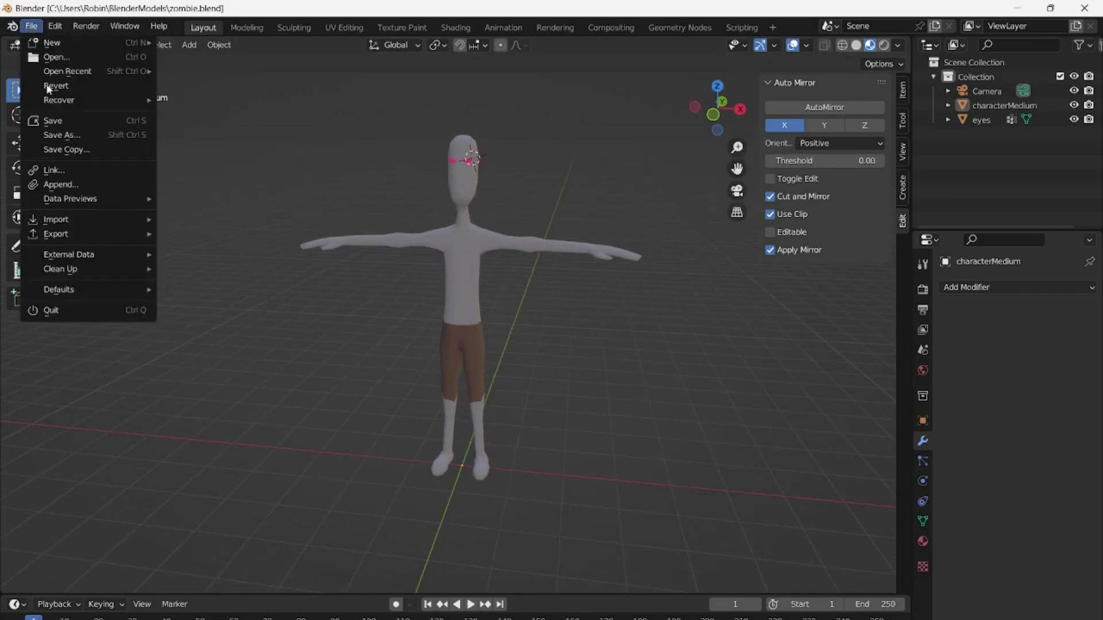
{"action": "mouse_move", "coordinate": [61, 234]}
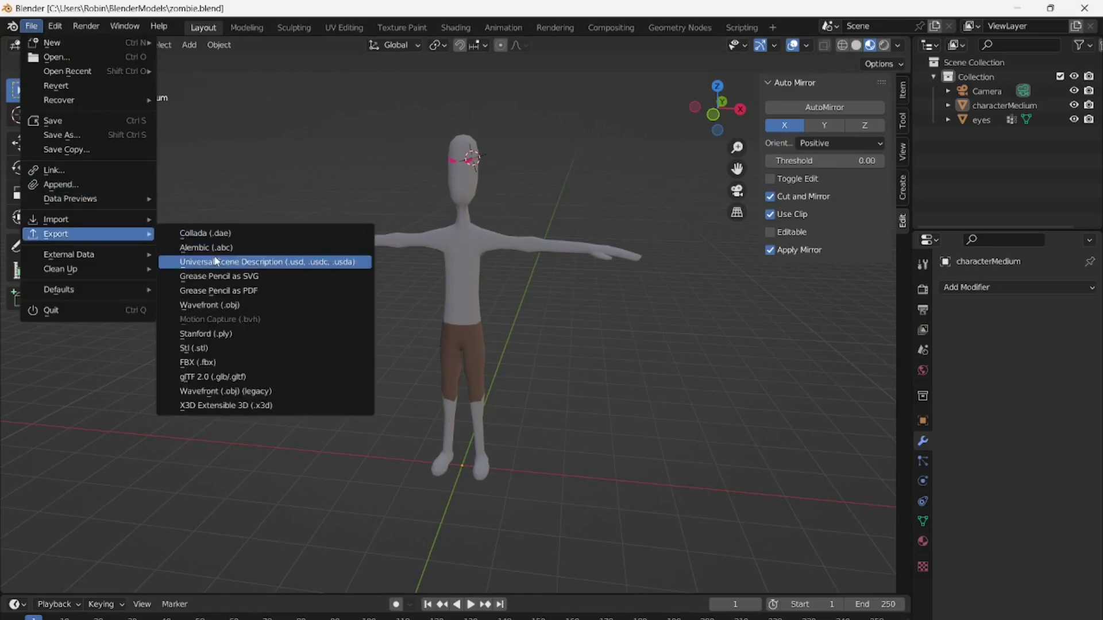
{"action": "left_click", "coordinate": [202, 363]}
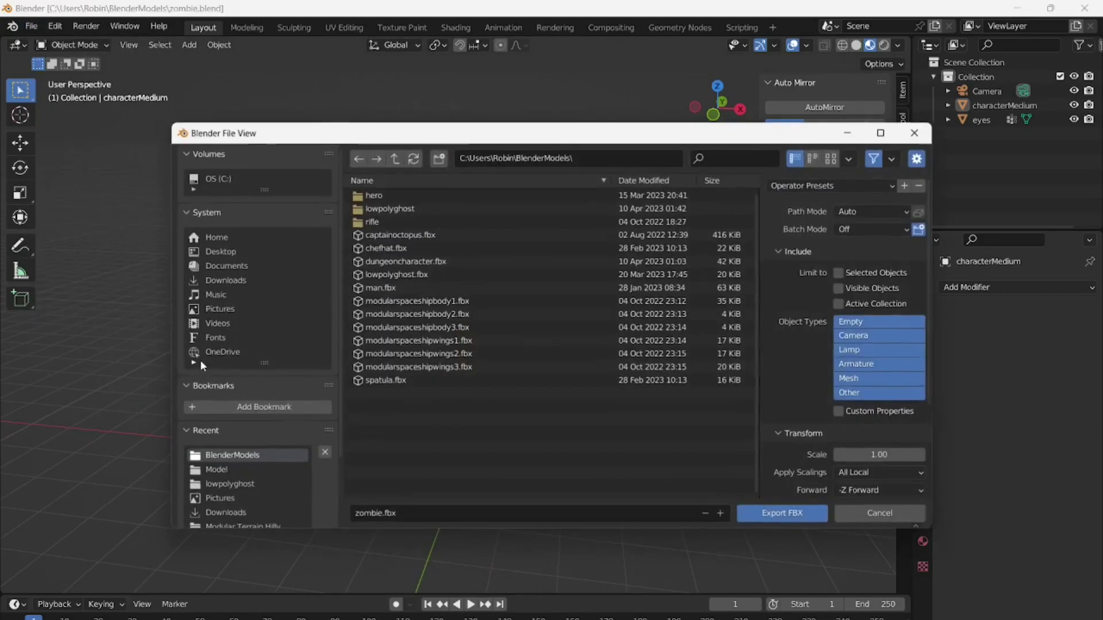
{"action": "left_click", "coordinate": [768, 514]}
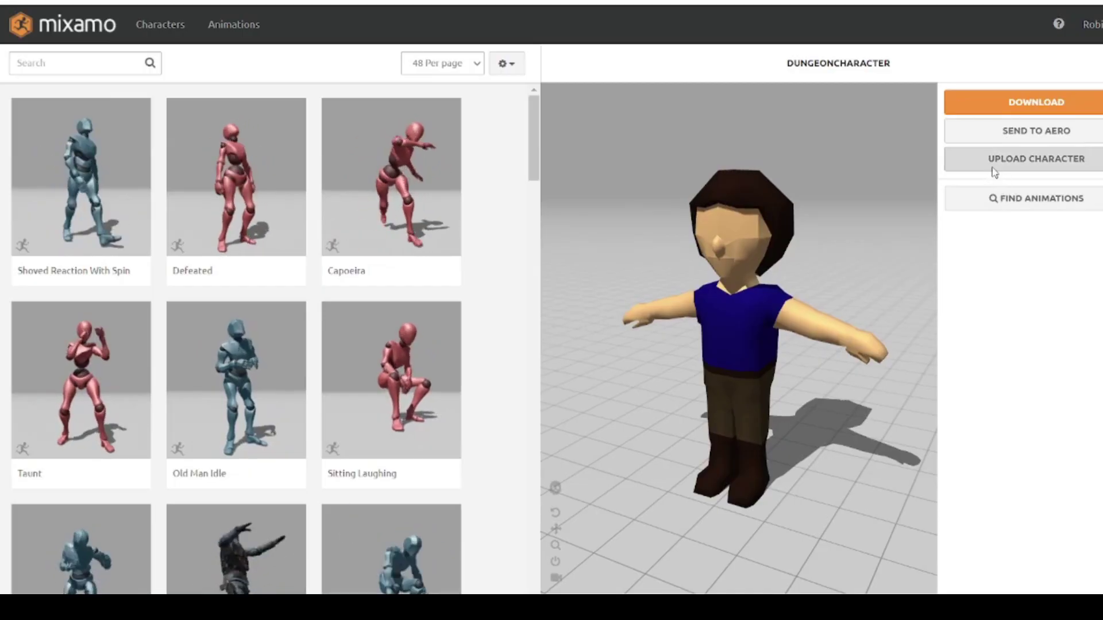
Upload the zombie FBX file to Mixamo as a new character
{"action": "left_click", "coordinate": [992, 170]}
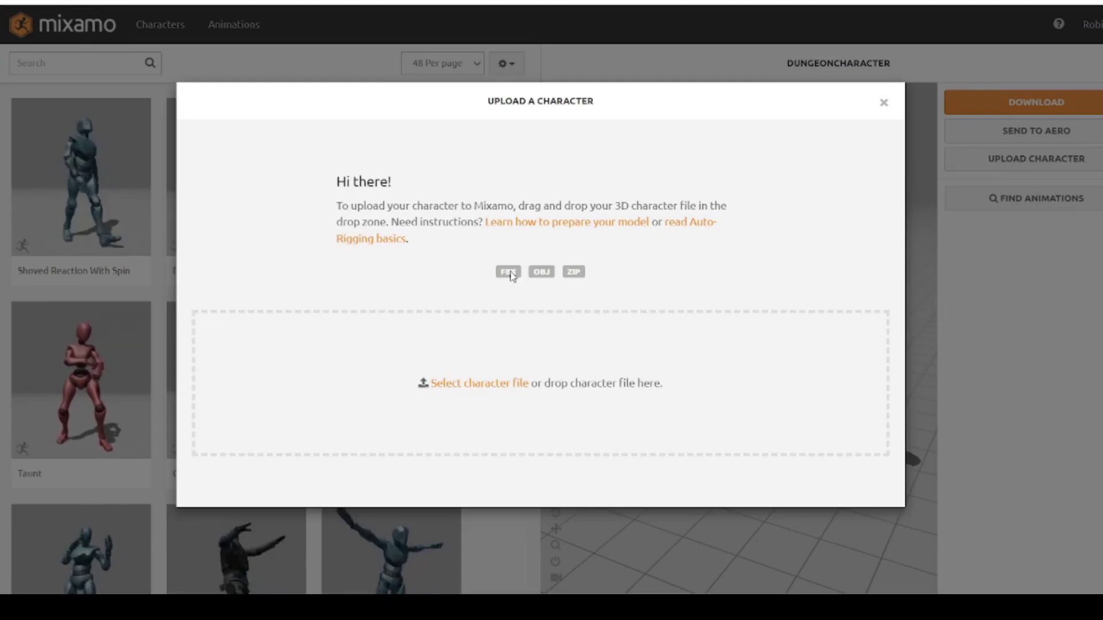
{"action": "left_click", "coordinate": [483, 388]}
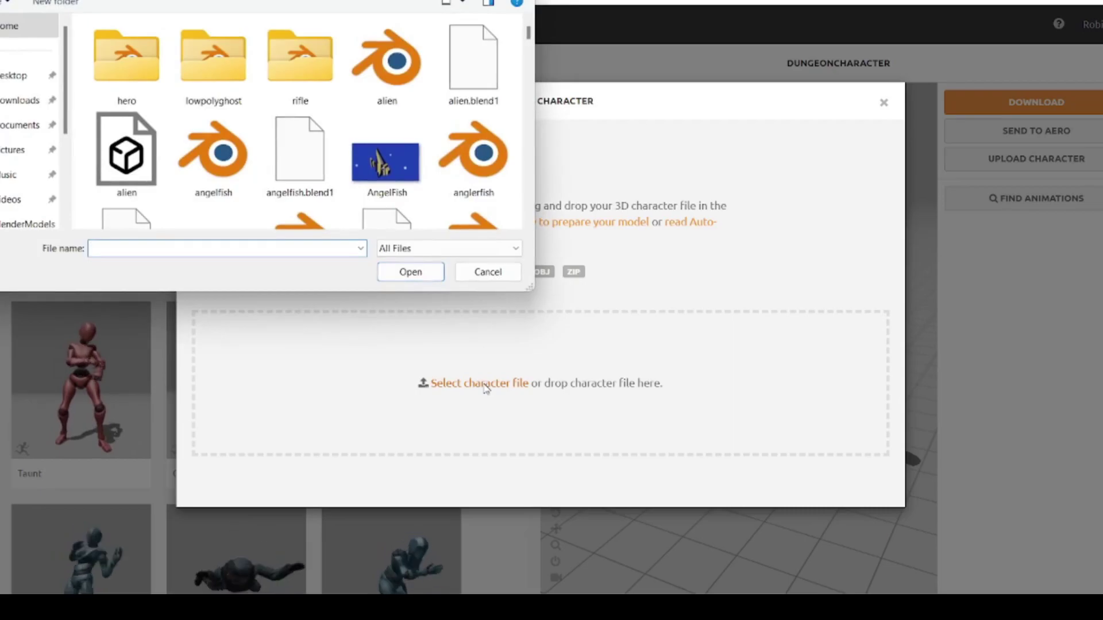
{"action": "left_click_drag", "start_coordinate": [529, 33], "coordinate": [542, 213]}
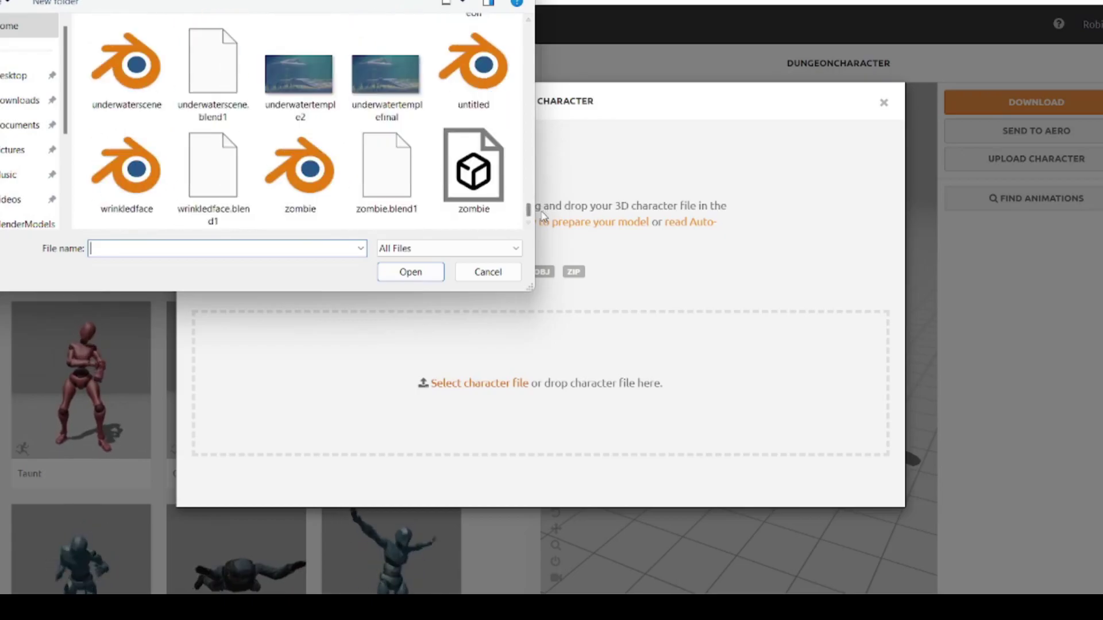
{"action": "double_click", "coordinate": [482, 182]}
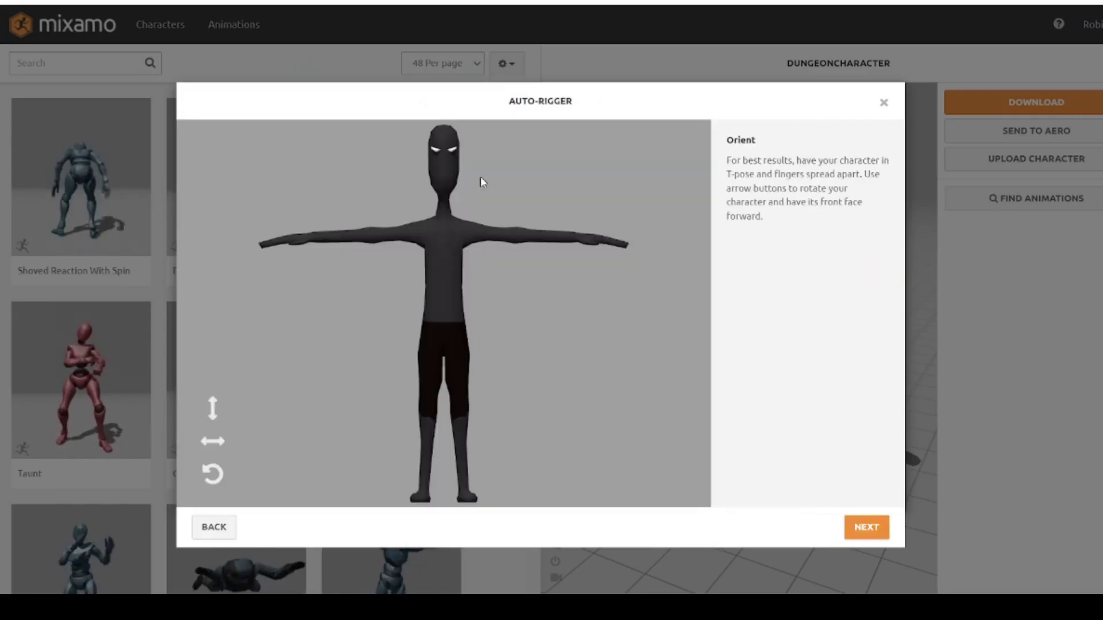
Place the chin, wrist, elbow, knee and groin rig markers on the zombie
{"action": "left_click", "coordinate": [868, 529]}
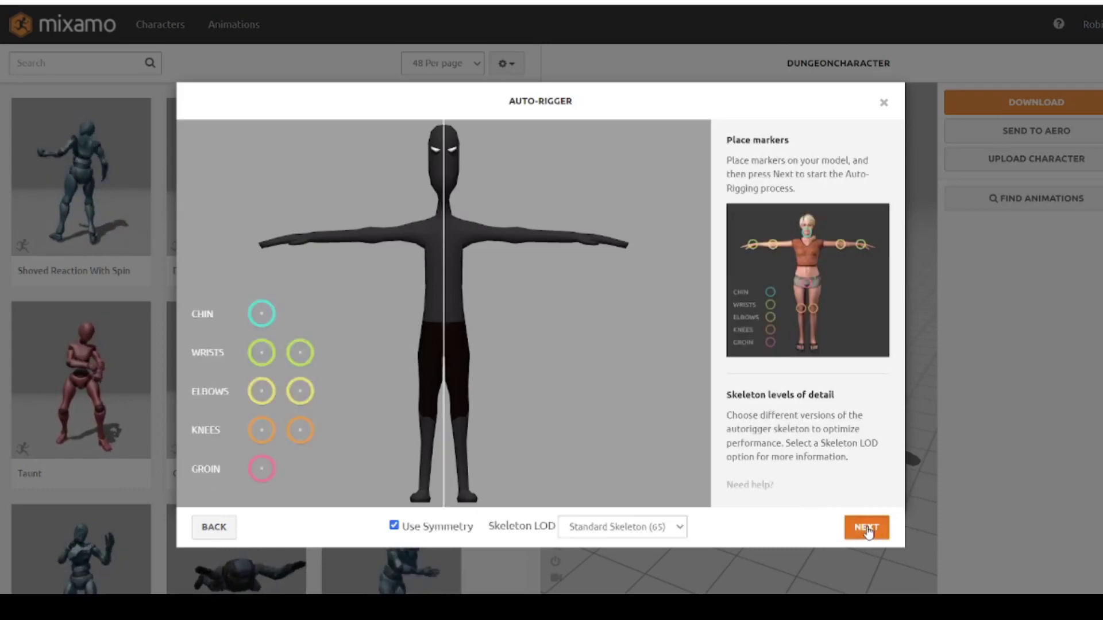
{"action": "mouse_move", "coordinate": [261, 321]}
{"action": "left_mouse_down"}
{"action": "mouse_move", "coordinate": [443, 172]}
{"action": "mouse_move", "coordinate": [447, 188]}
{"action": "left_mouse_up"}
{"action": "mouse_move", "coordinate": [261, 352]}
{"action": "left_mouse_down"}
{"action": "mouse_move", "coordinate": [322, 235]}
{"action": "mouse_move", "coordinate": [310, 248]}
{"action": "left_mouse_up"}
{"action": "left_click_drag", "start_coordinate": [300, 392], "coordinate": [372, 243]}
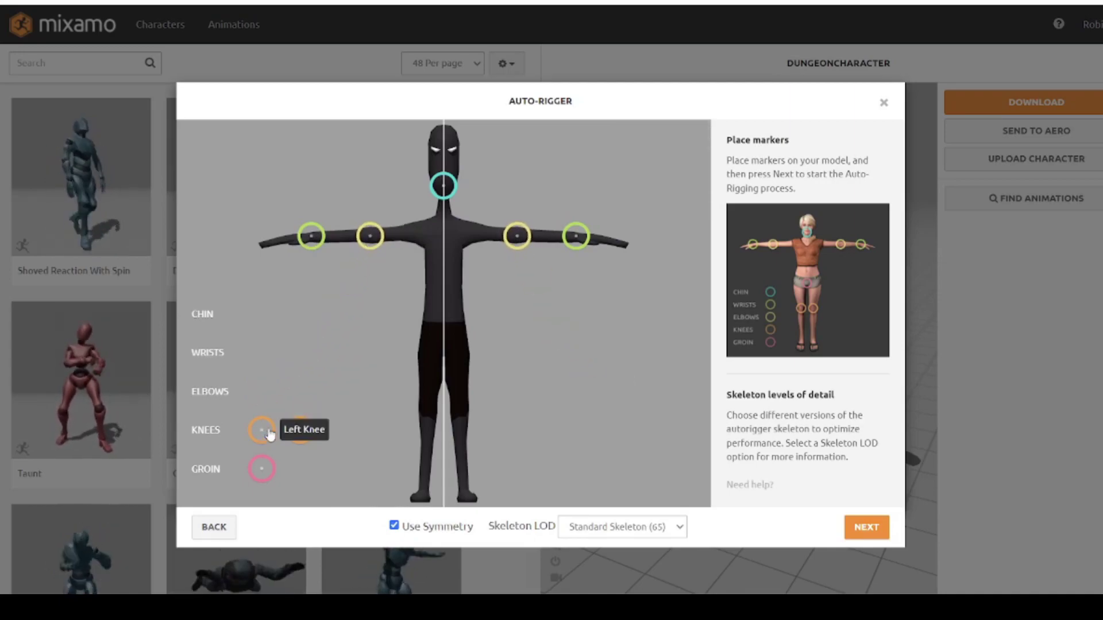
{"action": "mouse_move", "coordinate": [283, 435]}
{"action": "left_mouse_down"}
{"action": "mouse_move", "coordinate": [402, 426]}
{"action": "mouse_move", "coordinate": [430, 432]}
{"action": "mouse_move", "coordinate": [429, 458]}
{"action": "mouse_move", "coordinate": [428, 440]}
{"action": "left_mouse_up"}
{"action": "left_click_drag", "start_coordinate": [261, 469], "coordinate": [444, 351]}
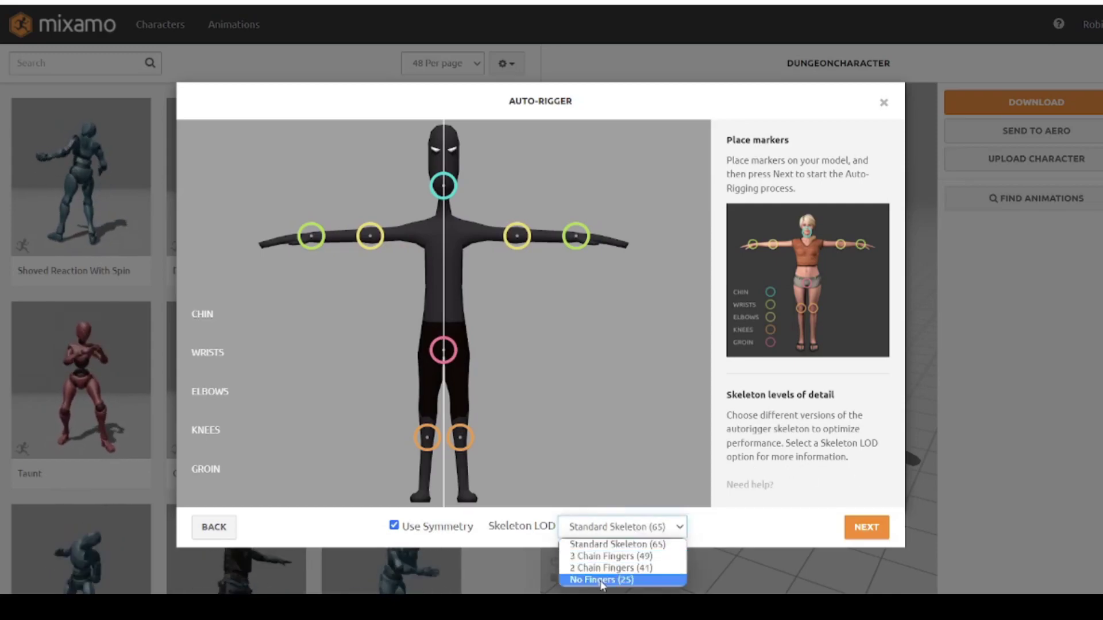
Auto-rig with the 2 Chain Fingers (41) skeleton and accept the result
{"action": "left_click", "coordinate": [602, 569]}
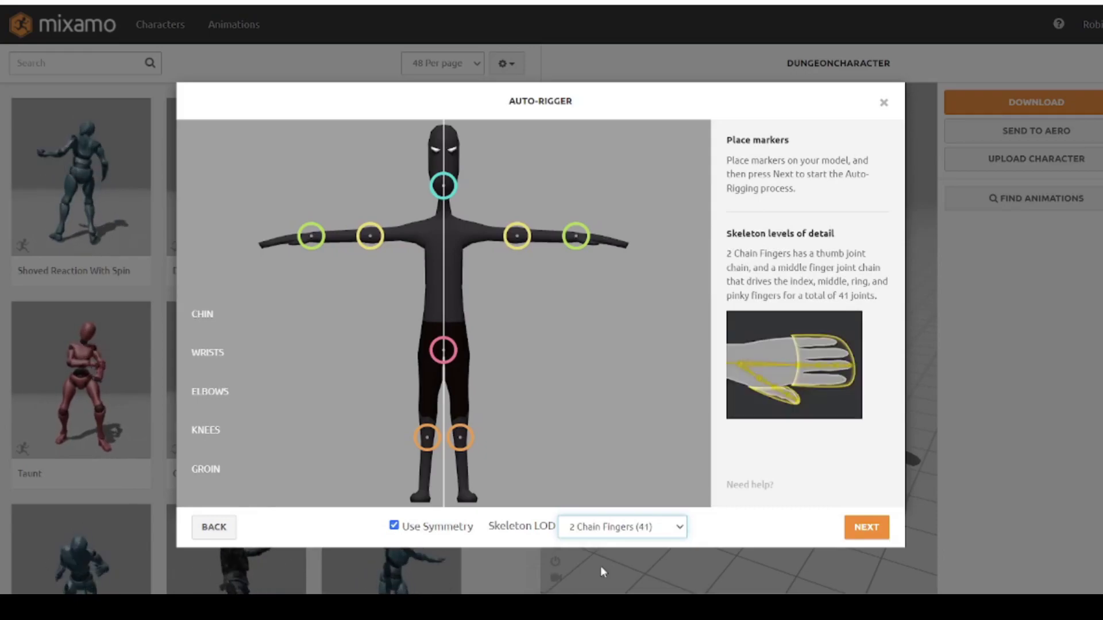
{"action": "left_click", "coordinate": [880, 528]}
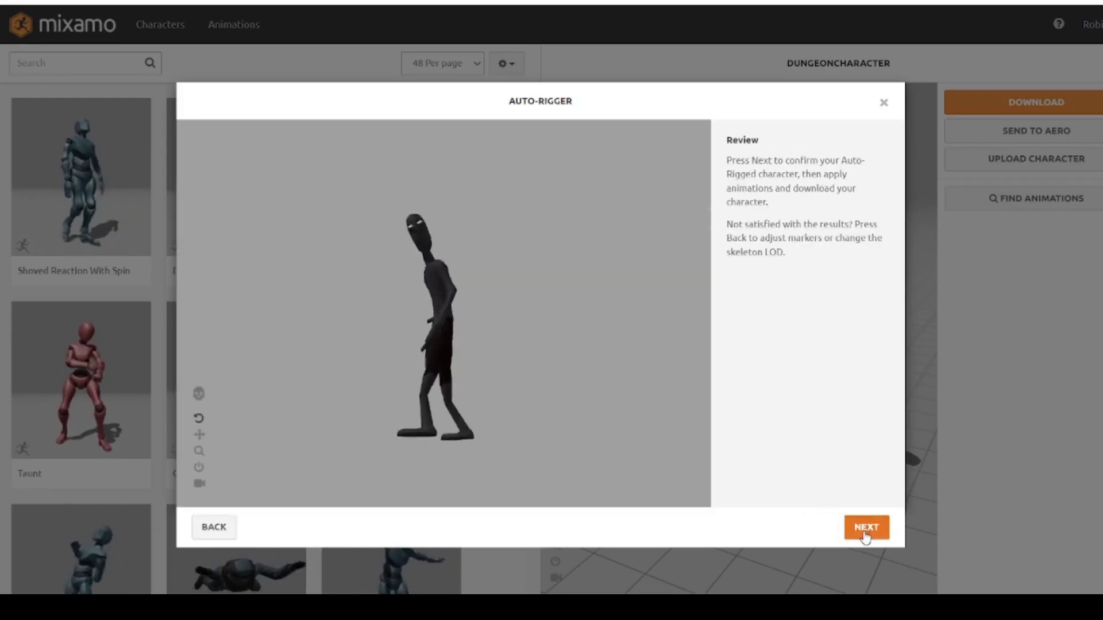
{"action": "left_click", "coordinate": [865, 529]}
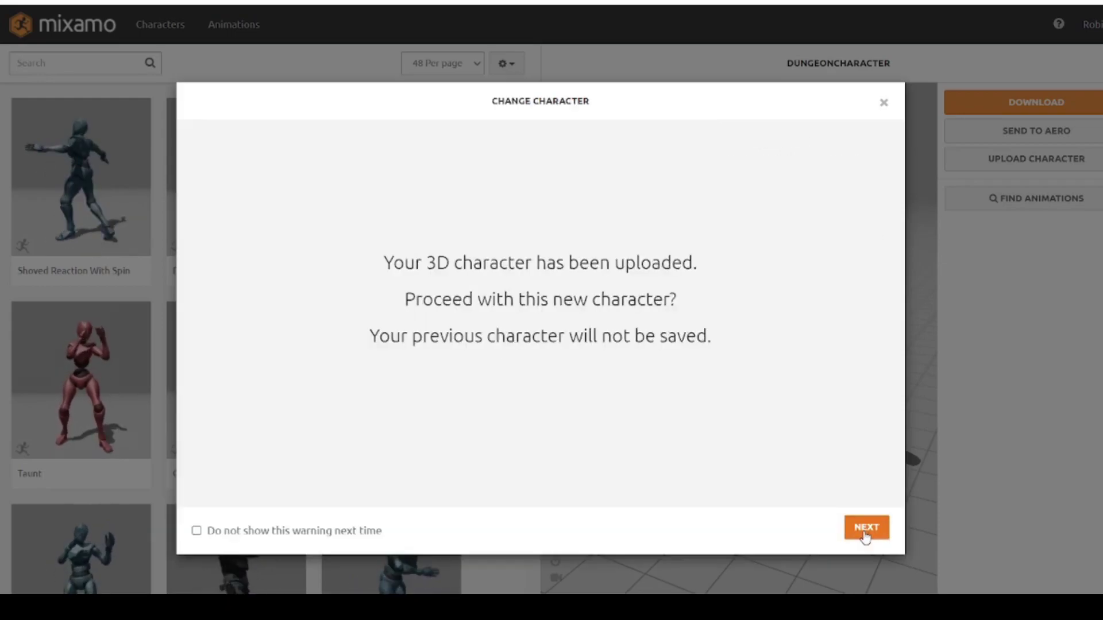
Confirm the zombie as the new character and search animations for 'zombie'
{"action": "left_click", "coordinate": [866, 528]}
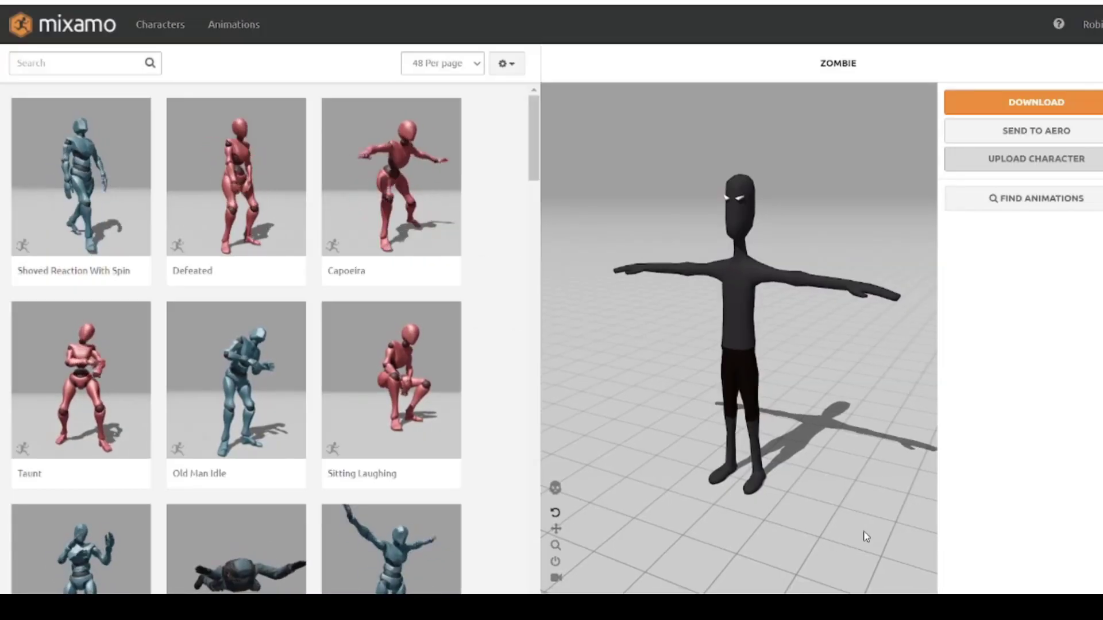
{"action": "left_click", "coordinate": [40, 54]}
{"action": "type", "text": "zombie"}
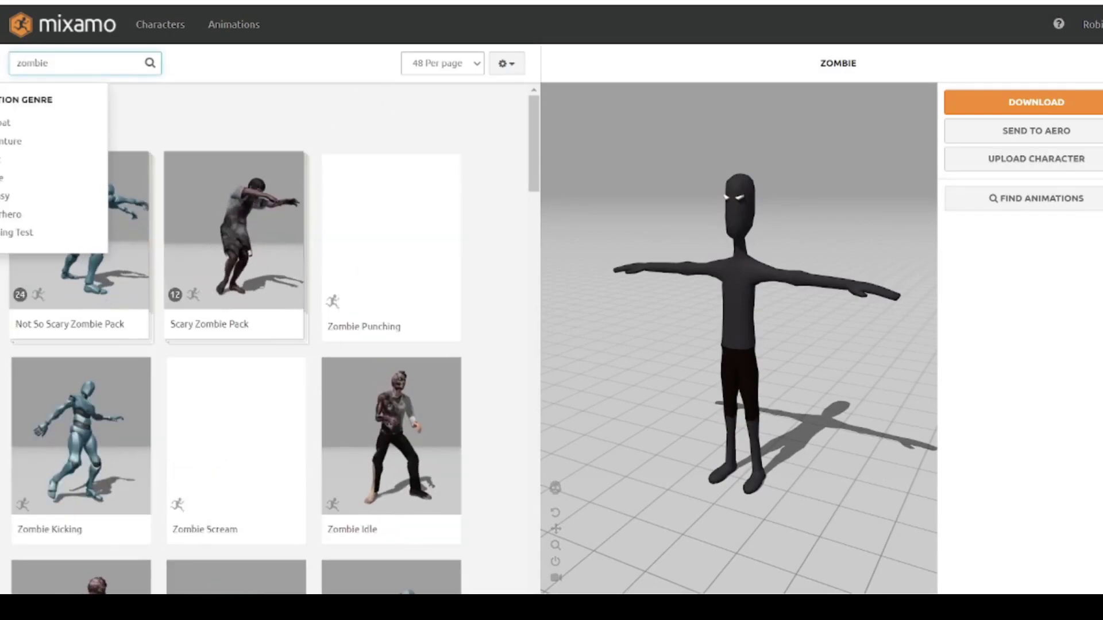
{"action": "key", "text": "Return"}
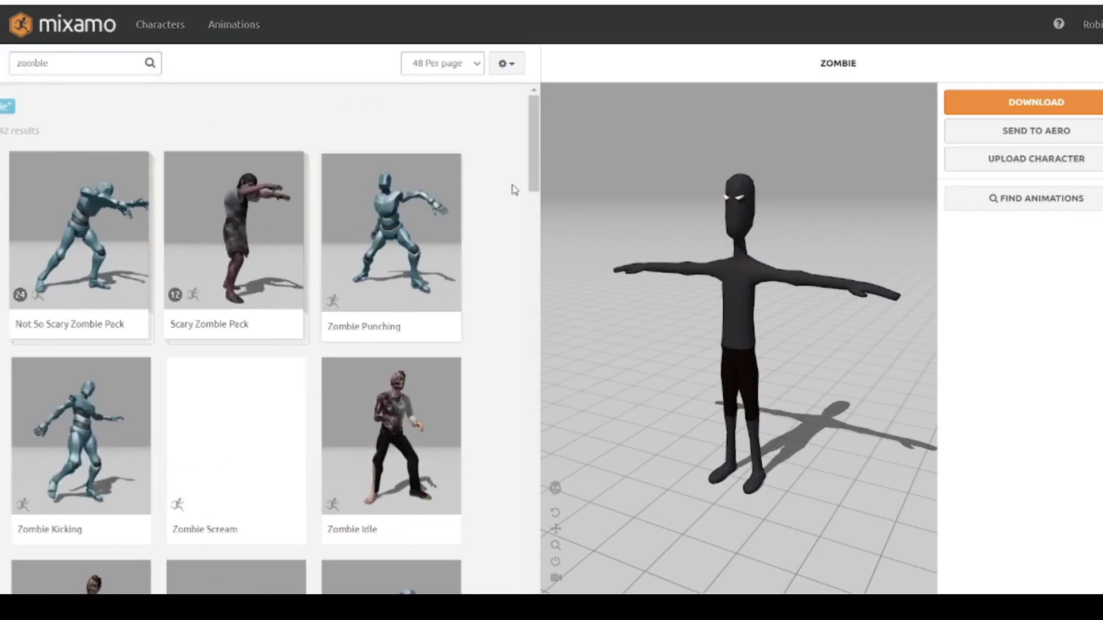
{"action": "left_click_drag", "start_coordinate": [534, 180], "coordinate": [535, 398]}
Apply Zombie Walk in place and download it as FBX Binary with skin, 30 fps
{"action": "left_click", "coordinate": [409, 340]}
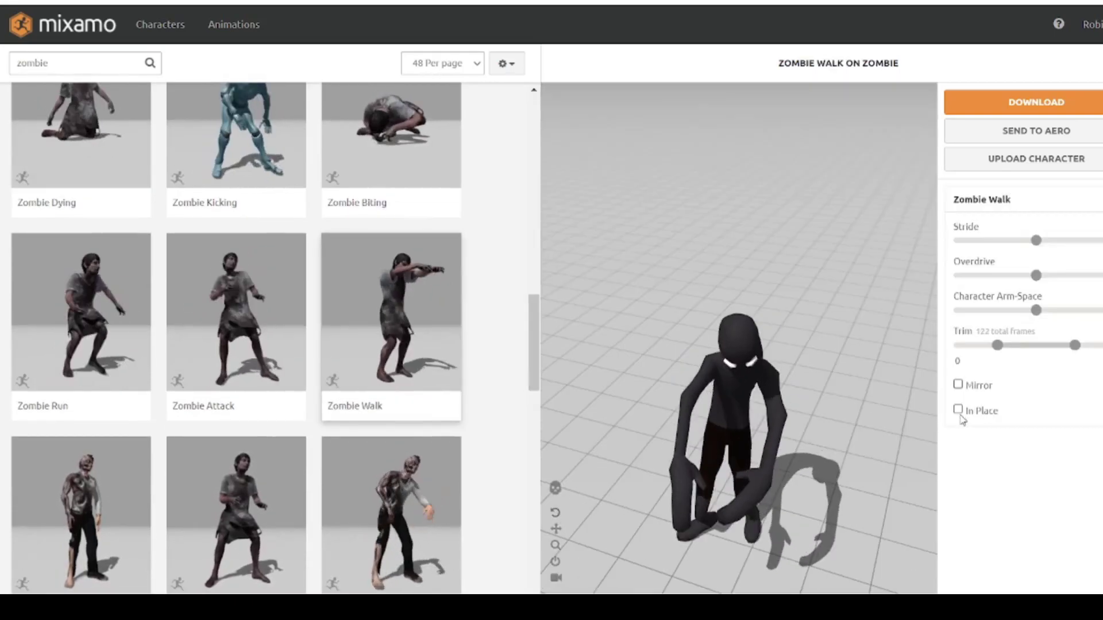
{"action": "left_click", "coordinate": [957, 409]}
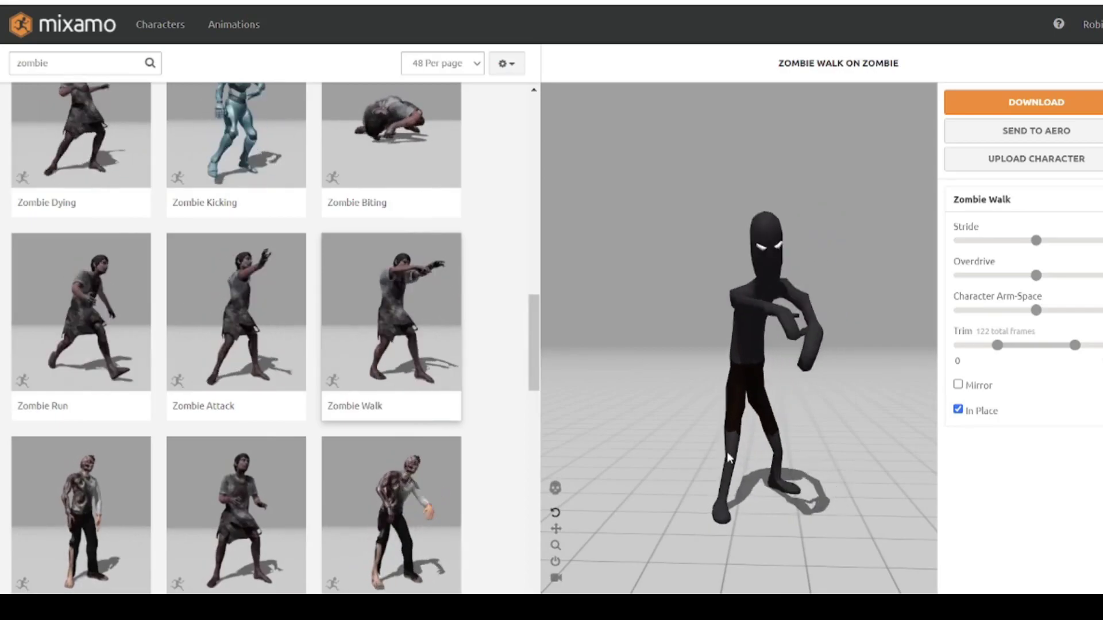
{"action": "left_click", "coordinate": [971, 113]}
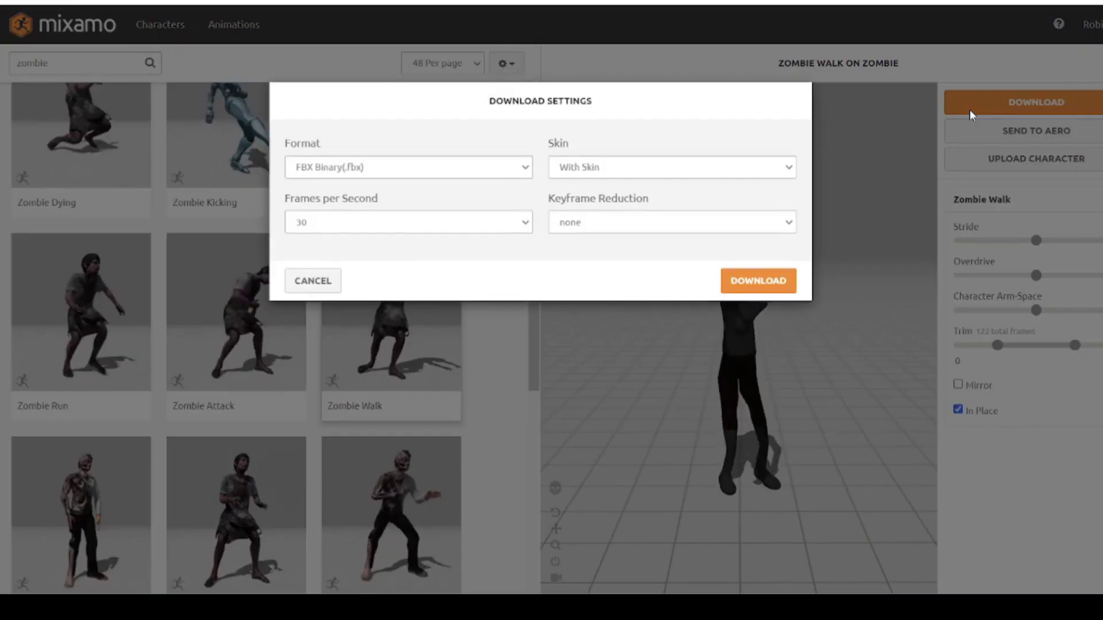
{"action": "left_click", "coordinate": [752, 284]}
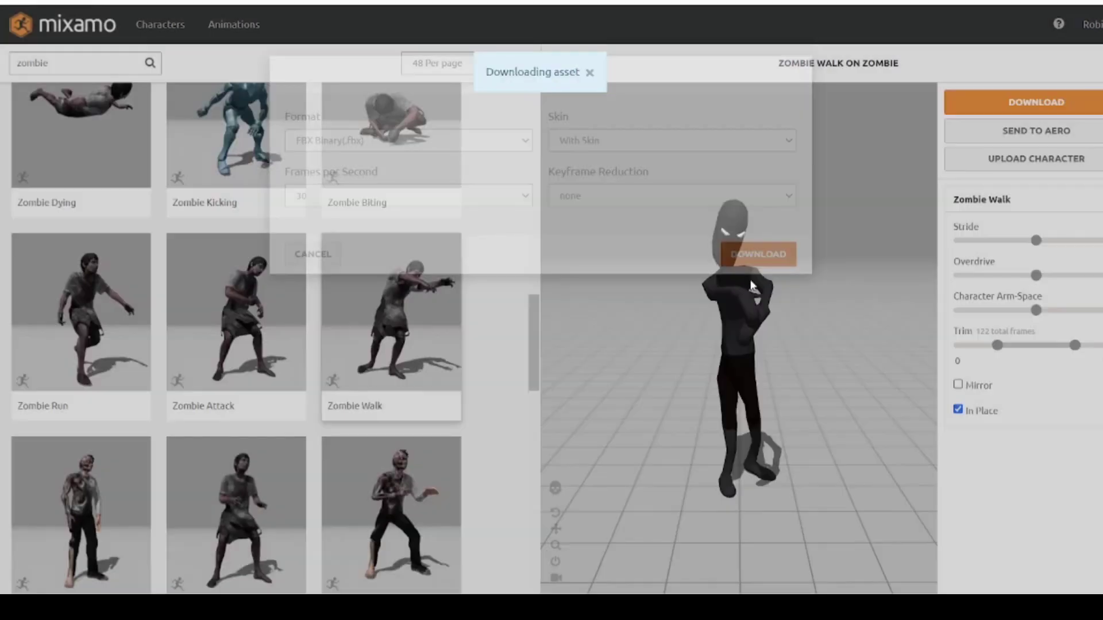
{"action": "mouse_move", "coordinate": [534, 318]}
{"action": "left_mouse_down"}
{"action": "mouse_move", "coordinate": [534, 369]}
{"action": "mouse_move", "coordinate": [533, 321]}
{"action": "left_mouse_up"}
Download a Zombie Idle animation as FBX Binary with skin, then preview Walking
{"action": "left_click", "coordinate": [237, 395]}
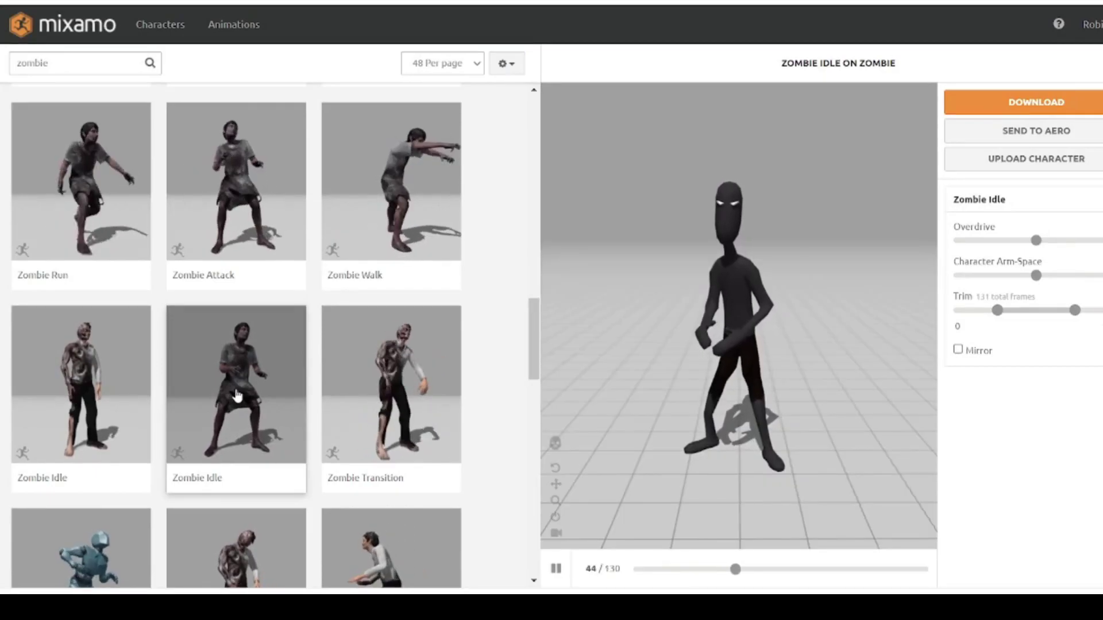
{"action": "scroll", "coordinate": [238, 395], "scroll_direction": "down", "scroll_amount": 3}
{"action": "left_click", "coordinate": [226, 356]}
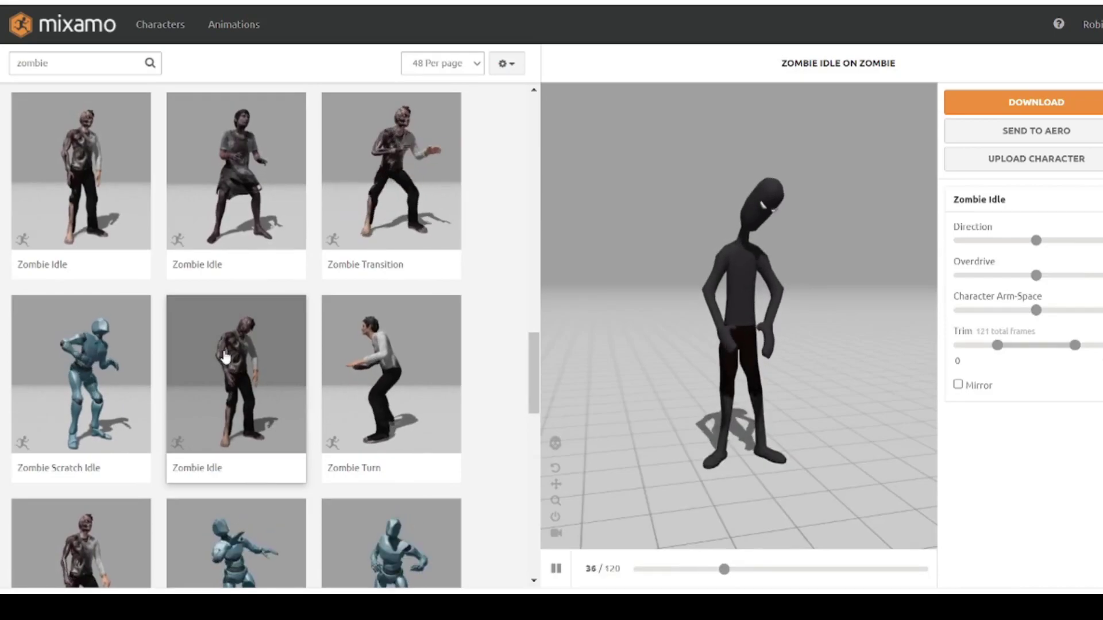
{"action": "scroll", "coordinate": [237, 345], "scroll_direction": "down", "scroll_amount": 8}
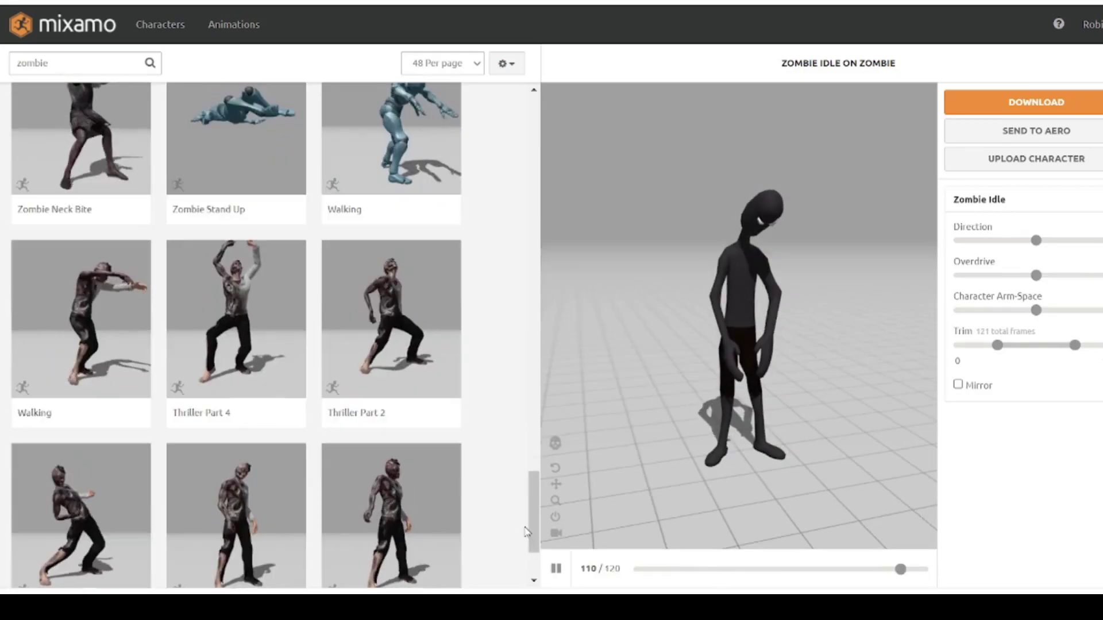
{"action": "left_click", "coordinate": [1025, 104]}
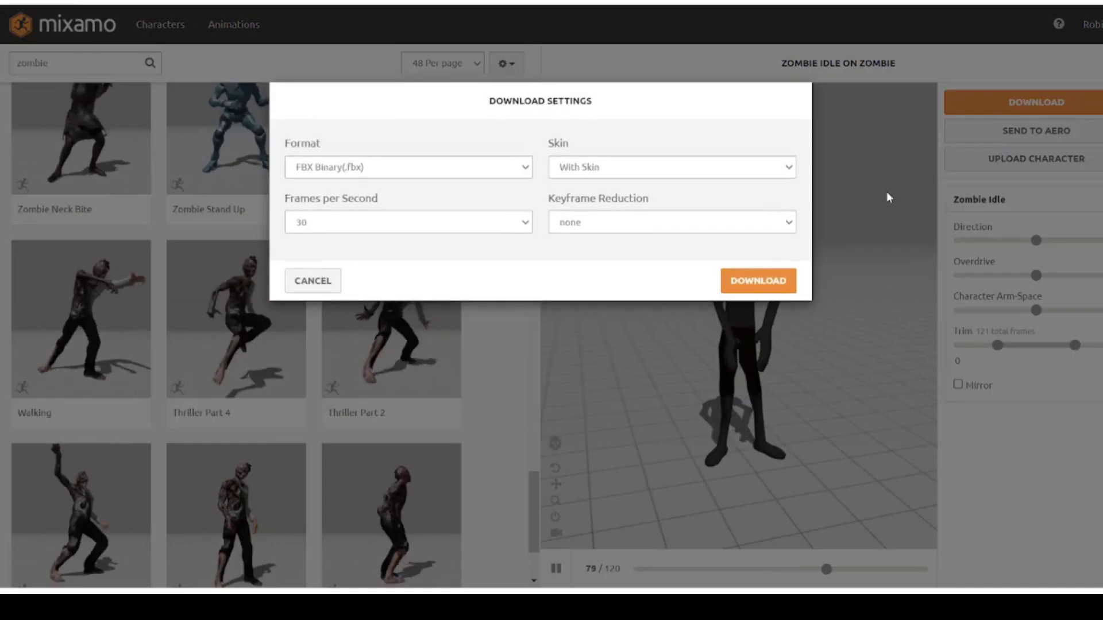
{"action": "left_click", "coordinate": [773, 285]}
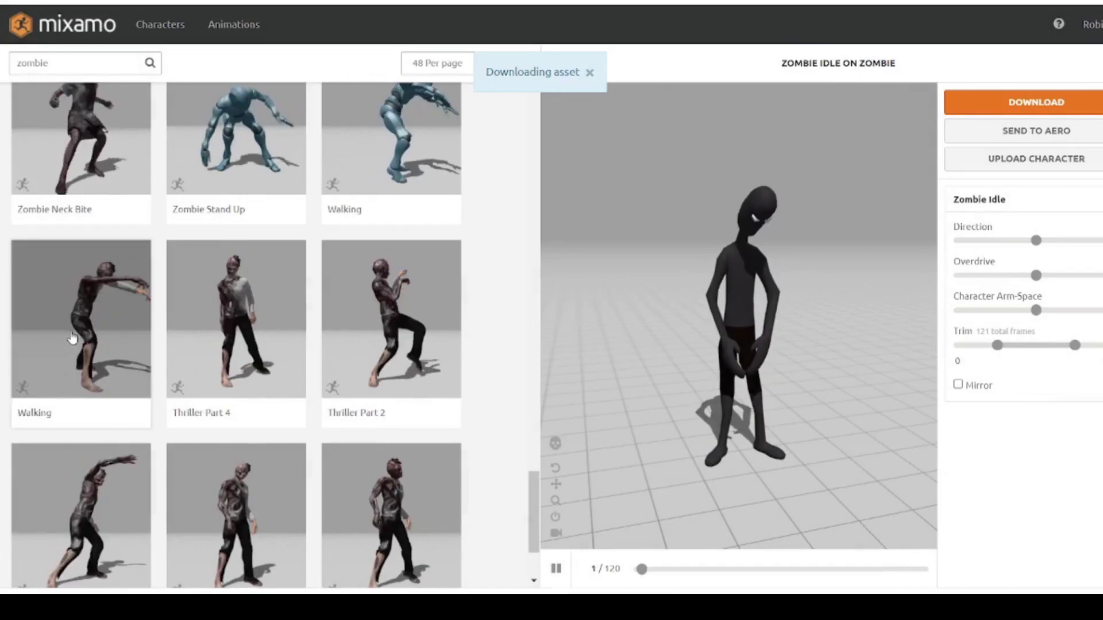
{"action": "left_click", "coordinate": [71, 335]}
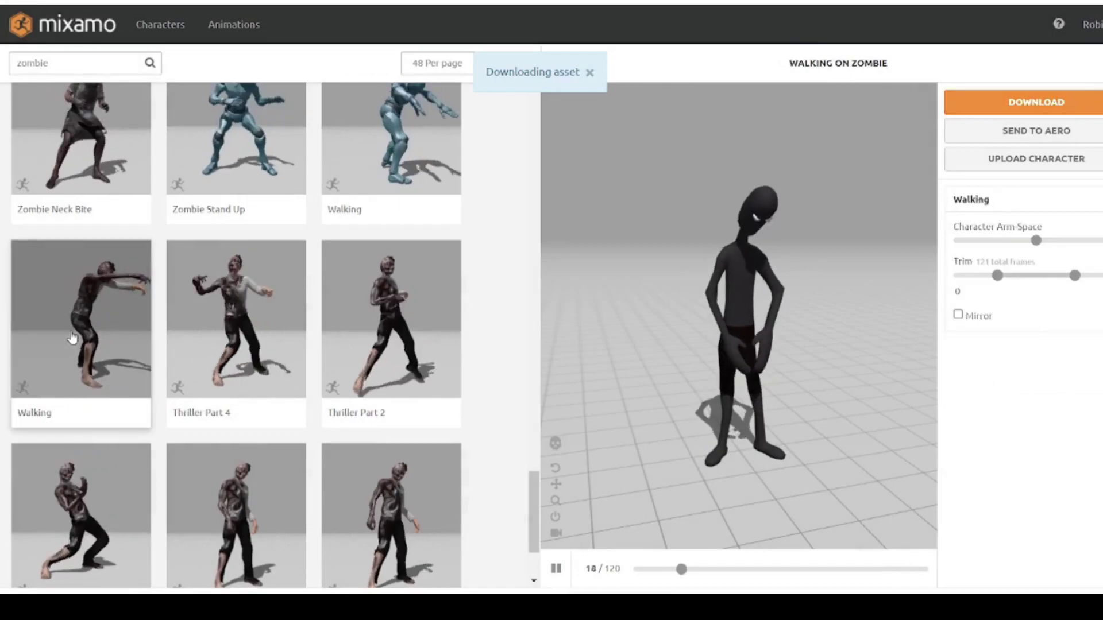
Import Zombie Walk.fbx and a second animation FBX from zombie_animations
{"action": "left_click", "coordinate": [31, 27]}
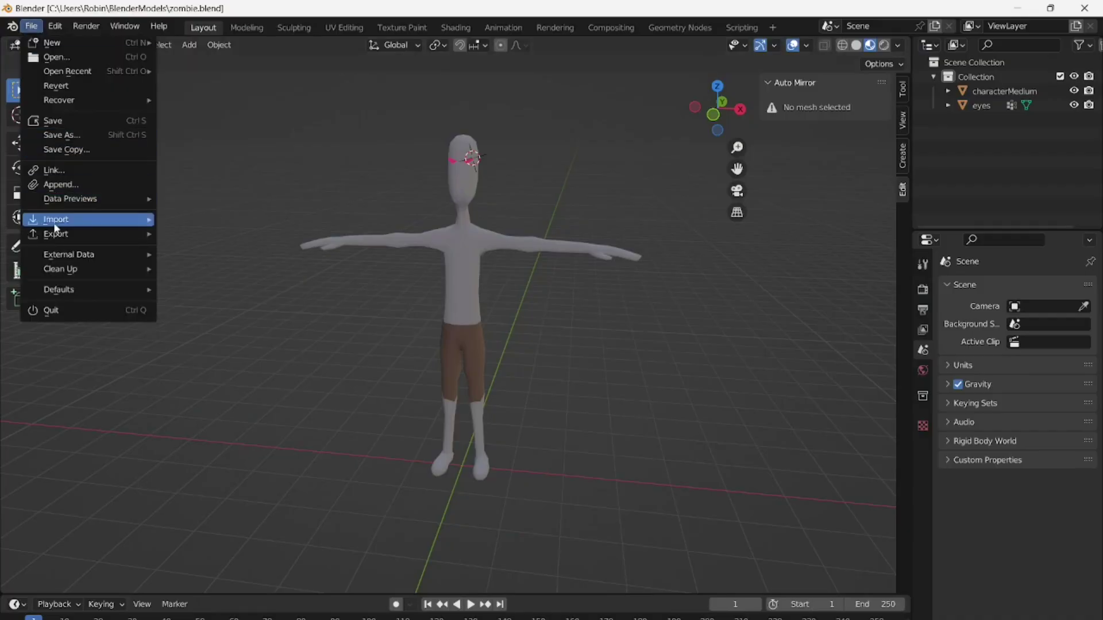
{"action": "mouse_move", "coordinate": [63, 220]}
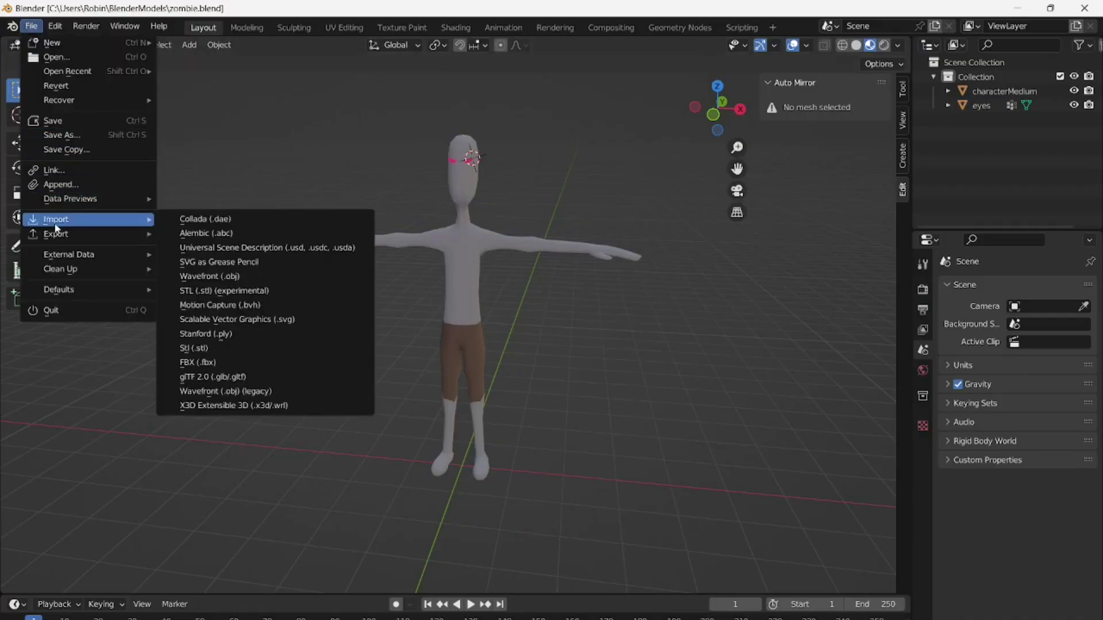
{"action": "left_click", "coordinate": [227, 361]}
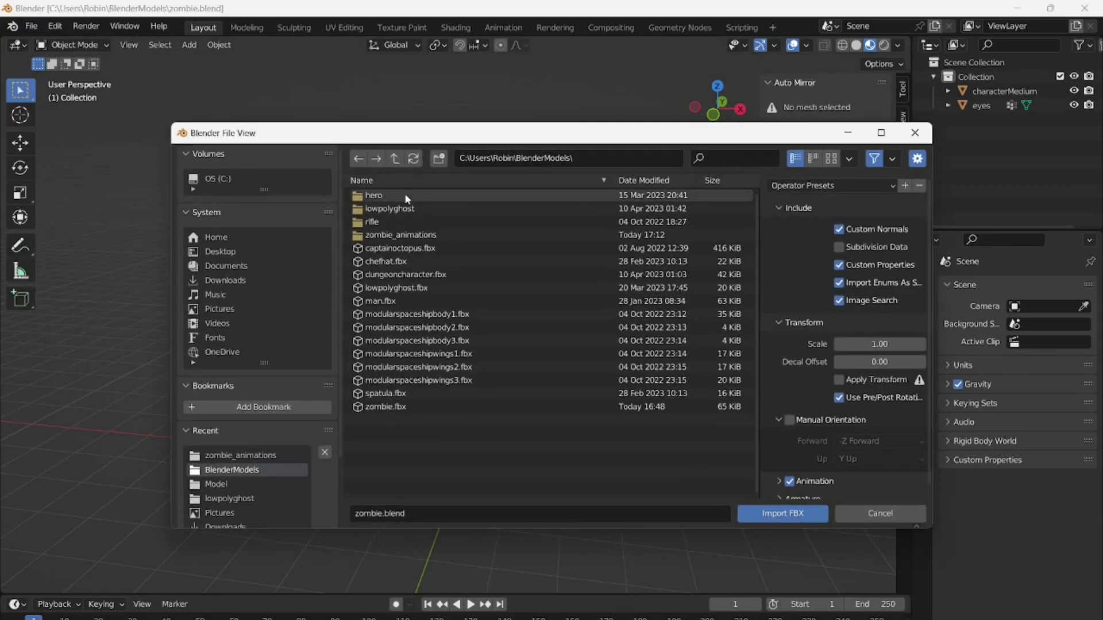
{"action": "double_click", "coordinate": [398, 236]}
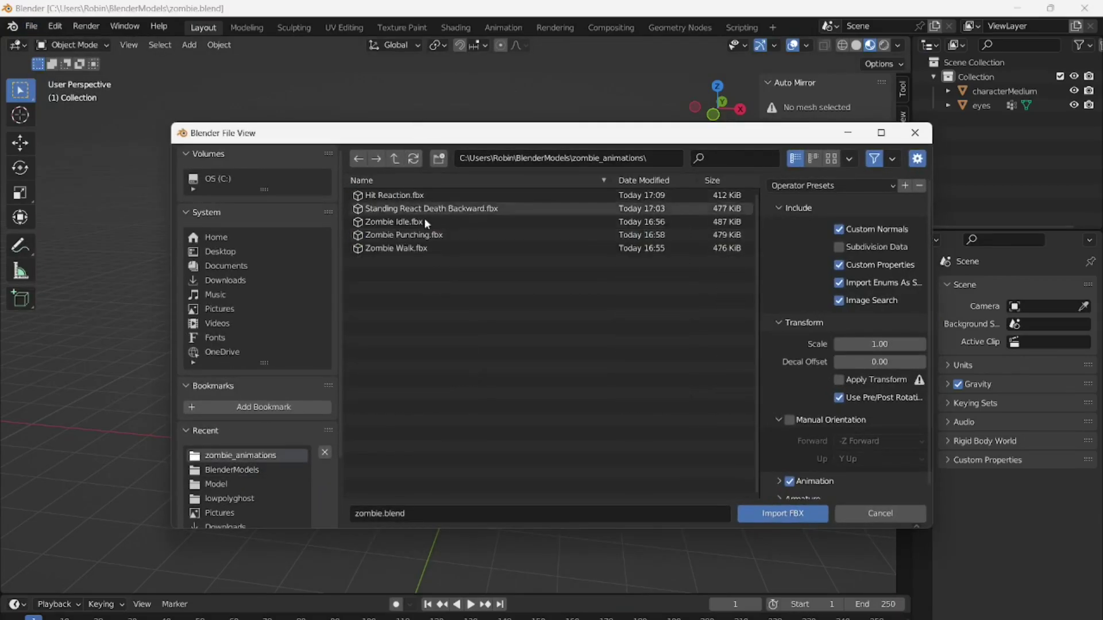
{"action": "double_click", "coordinate": [384, 250]}
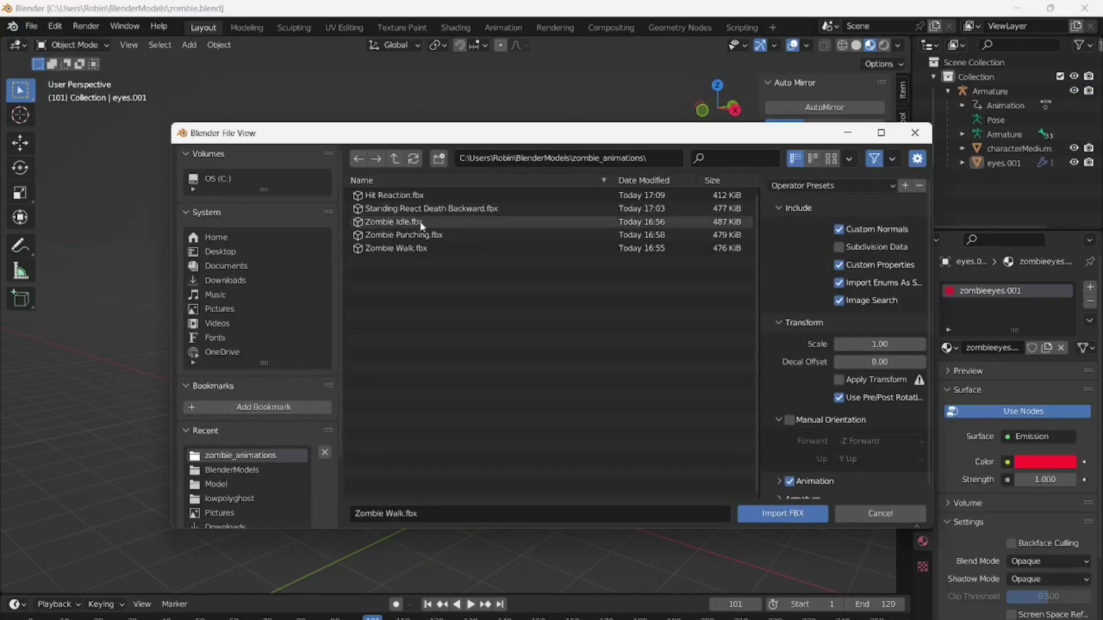
{"action": "key", "text": "Return"}
{"action": "left_click", "coordinate": [31, 26]}
{"action": "mouse_move", "coordinate": [63, 220]}
{"action": "left_click", "coordinate": [196, 358]}
{"action": "double_click", "coordinate": [401, 236]}
Import Hit Reaction.fbx and Standing React Death Backward.fbx, then select the extra armatures
{"action": "left_click", "coordinate": [31, 26]}
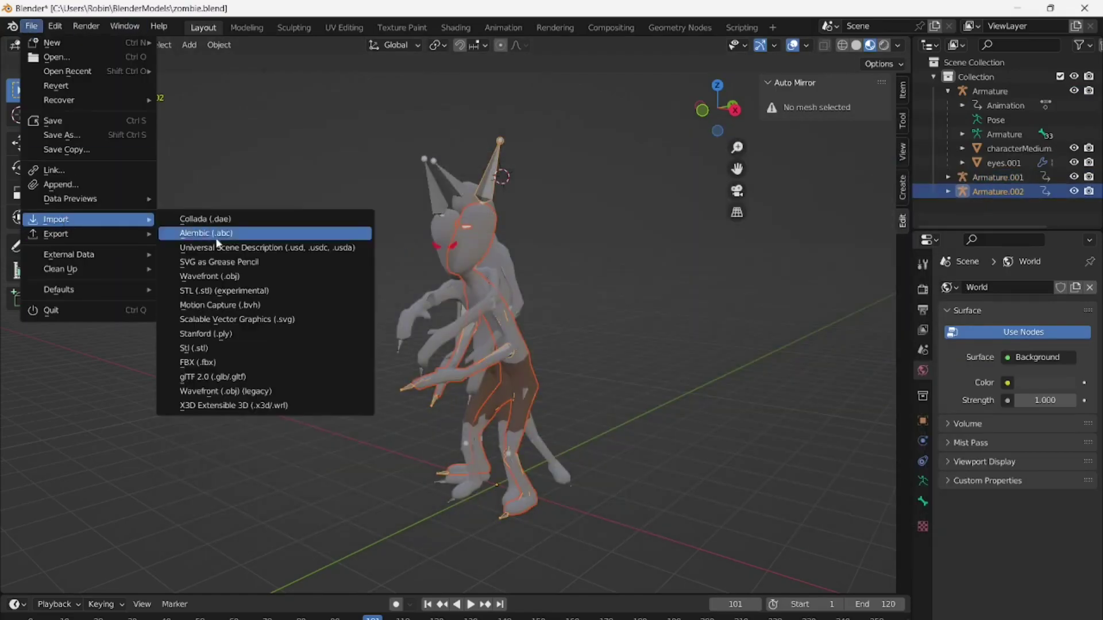
{"action": "left_click", "coordinate": [197, 358]}
{"action": "double_click", "coordinate": [416, 196]}
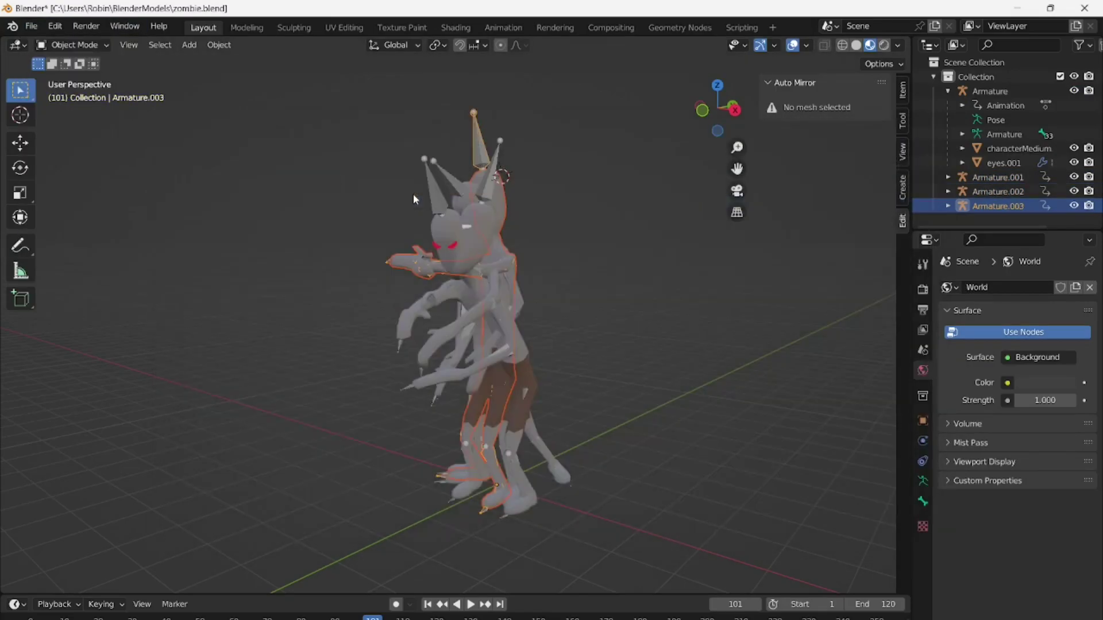
{"action": "left_click", "coordinate": [31, 26]}
{"action": "mouse_move", "coordinate": [63, 219]}
{"action": "left_click", "coordinate": [197, 358]}
{"action": "double_click", "coordinate": [437, 209]}
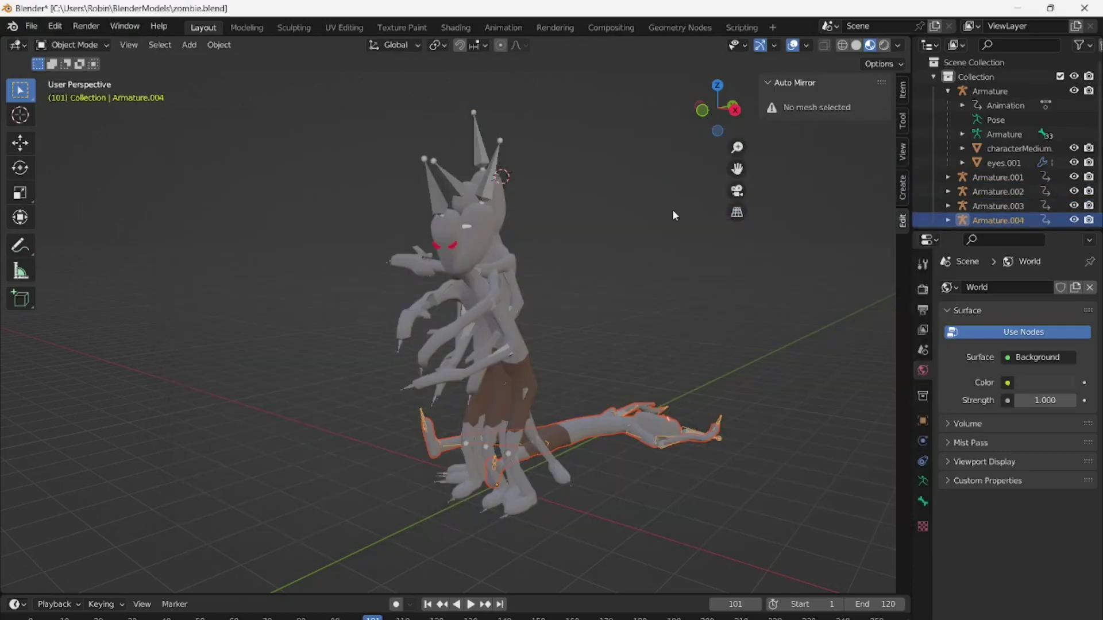
{"action": "left_click", "coordinate": [999, 178], "text": "shift"}
Delete the extra imported armatures and the duplicate characterMedium meshes
{"action": "right_click", "coordinate": [1001, 180]}
{"action": "left_click", "coordinate": [1001, 179]}
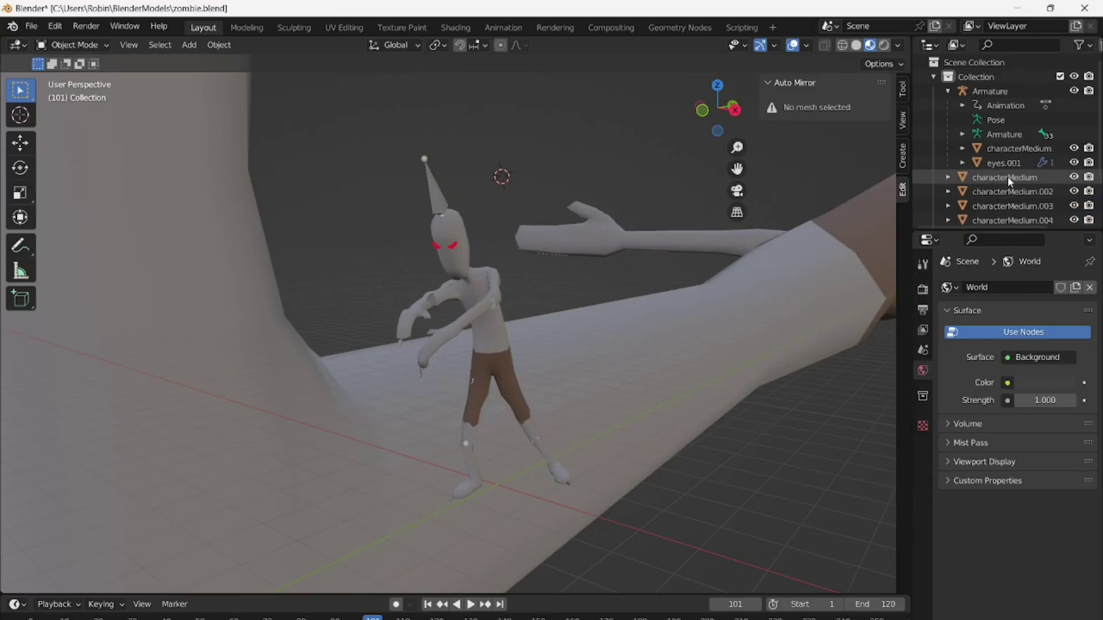
{"action": "left_click", "coordinate": [1007, 177]}
{"action": "left_click", "coordinate": [1003, 191], "text": "shift"}
{"action": "left_click", "coordinate": [1005, 206], "text": "shift"}
{"action": "left_click", "coordinate": [1004, 220], "text": "shift"}
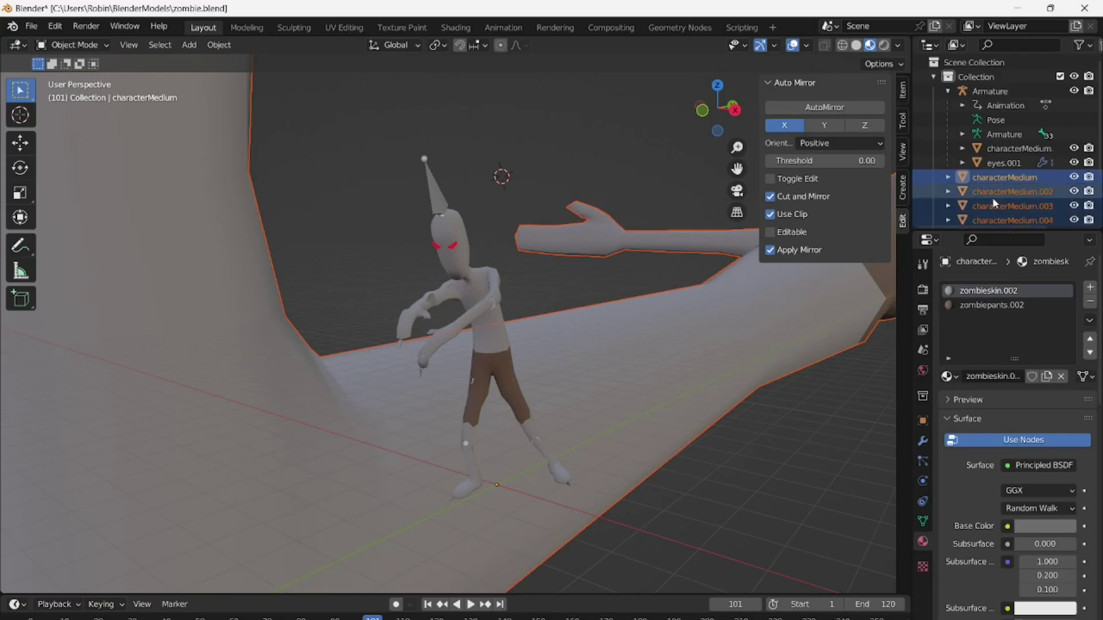
{"action": "right_click", "coordinate": [993, 196]}
{"action": "left_click", "coordinate": [994, 198]}
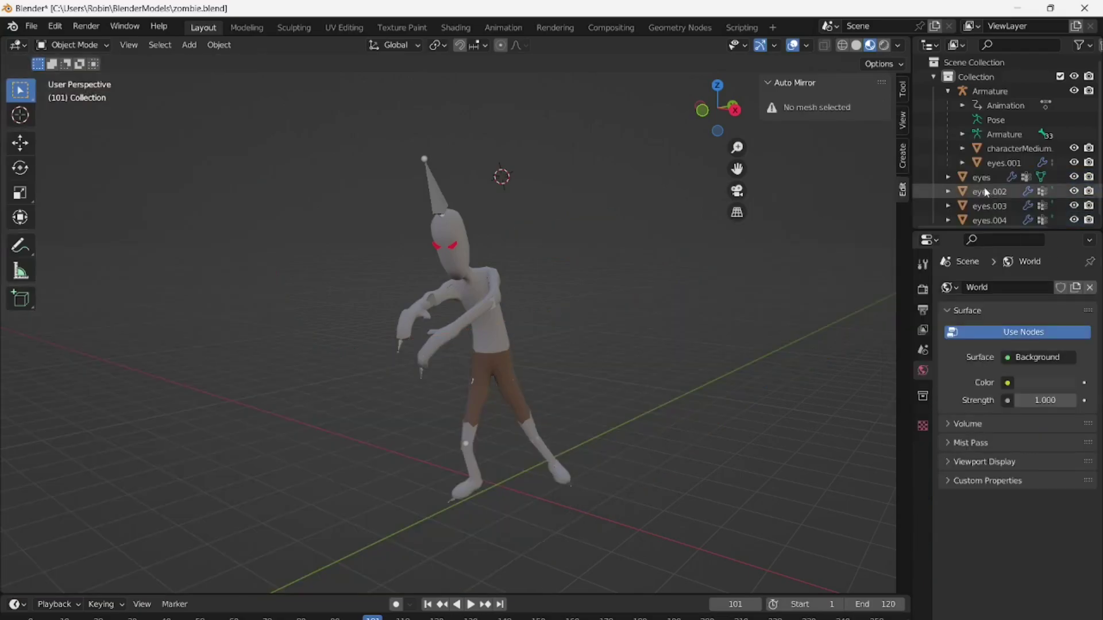
Delete the duplicate eyes objects and switch to the Animation workspace
{"action": "left_click", "coordinate": [979, 177]}
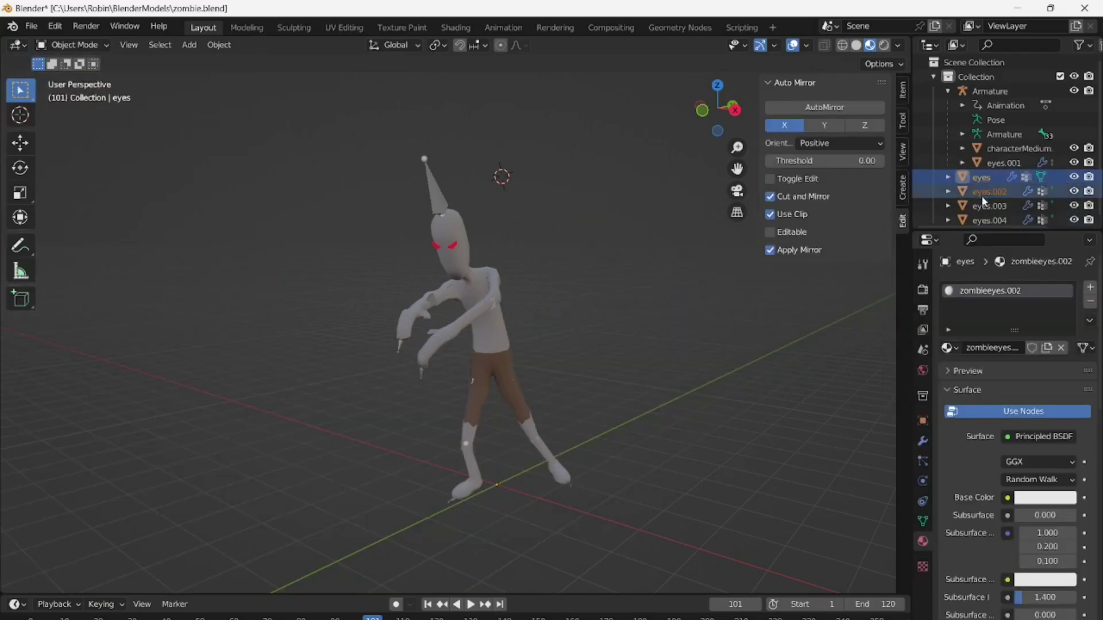
{"action": "left_click", "coordinate": [984, 205], "text": "shift"}
{"action": "right_click", "coordinate": [982, 191]}
{"action": "left_click", "coordinate": [982, 191]}
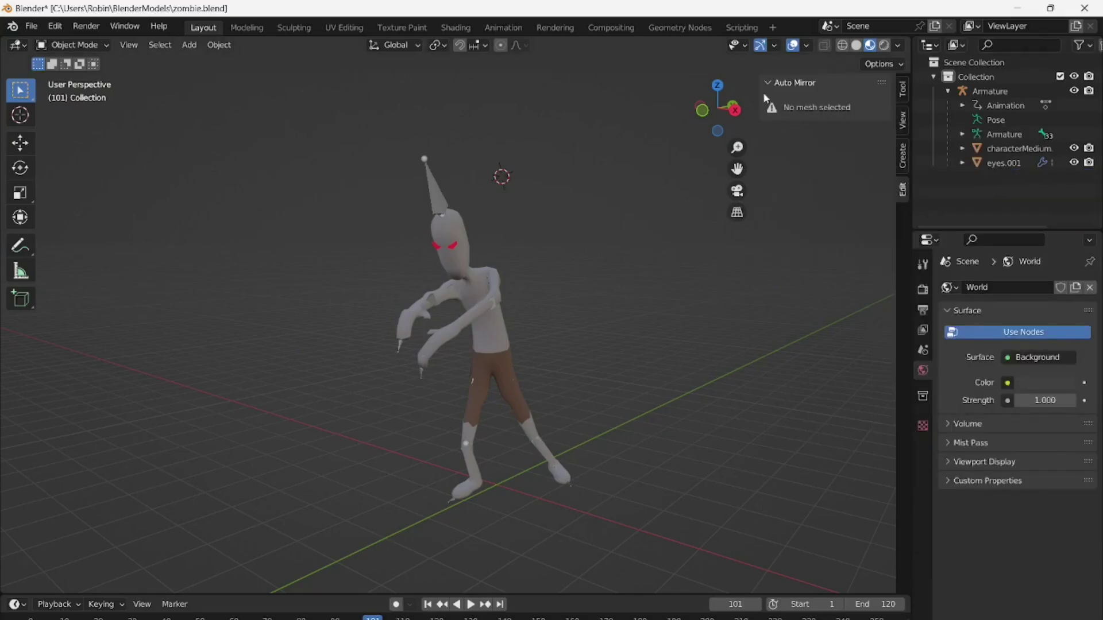
{"action": "left_click_drag", "start_coordinate": [738, 118], "coordinate": [718, 120]}
{"action": "left_click", "coordinate": [504, 28]}
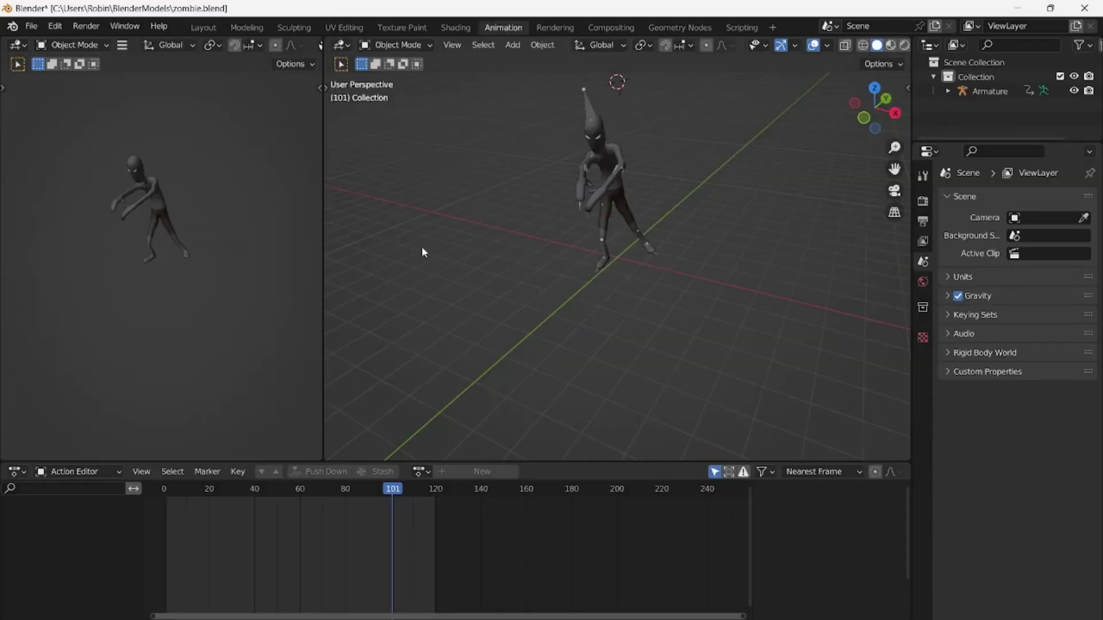
Rename the Armature's current action to walk in the Action Editor
{"action": "left_click", "coordinate": [419, 471]}
{"action": "left_click", "coordinate": [948, 90]}
{"action": "left_click", "coordinate": [996, 119]}
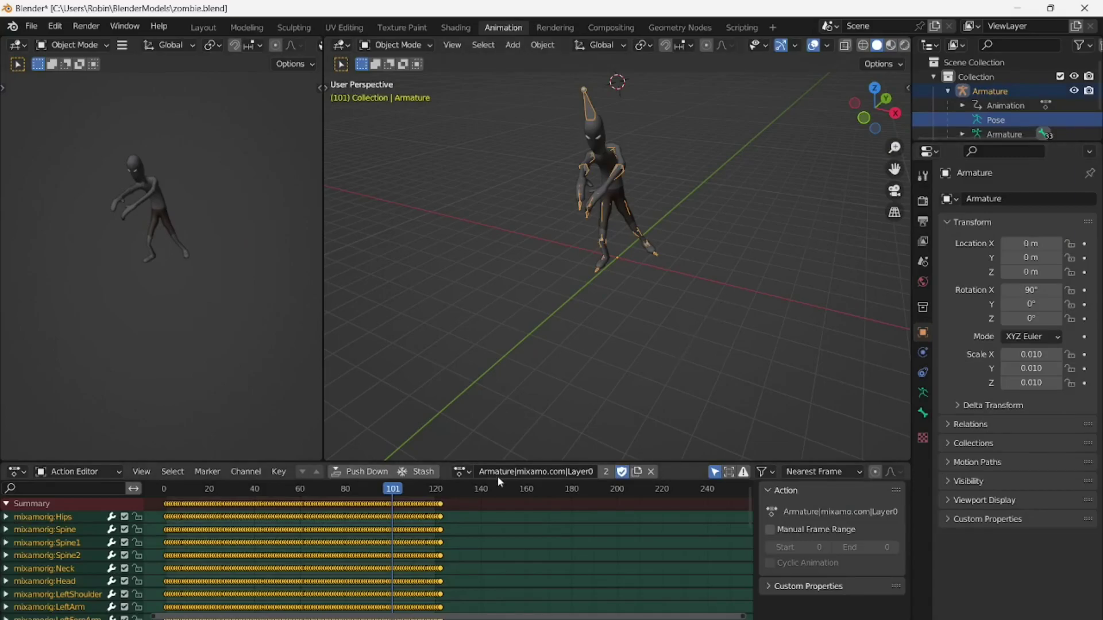
{"action": "left_click", "coordinate": [540, 472]}
{"action": "left_click", "coordinate": [537, 471]}
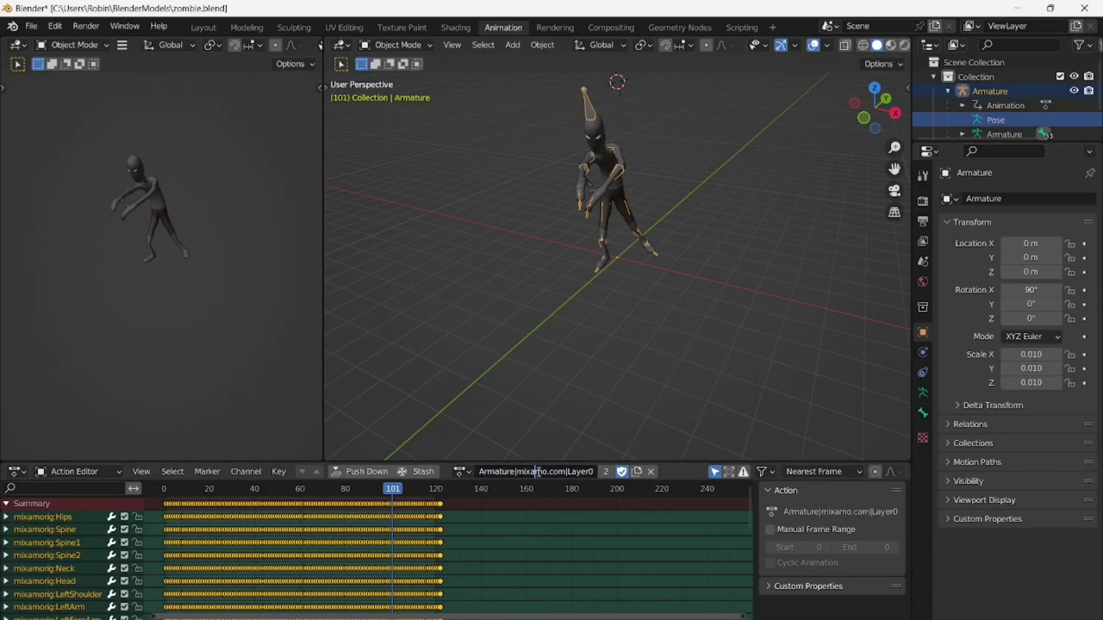
{"action": "left_click", "coordinate": [486, 472]}
{"action": "left_click_drag", "start_coordinate": [481, 472], "coordinate": [593, 473]}
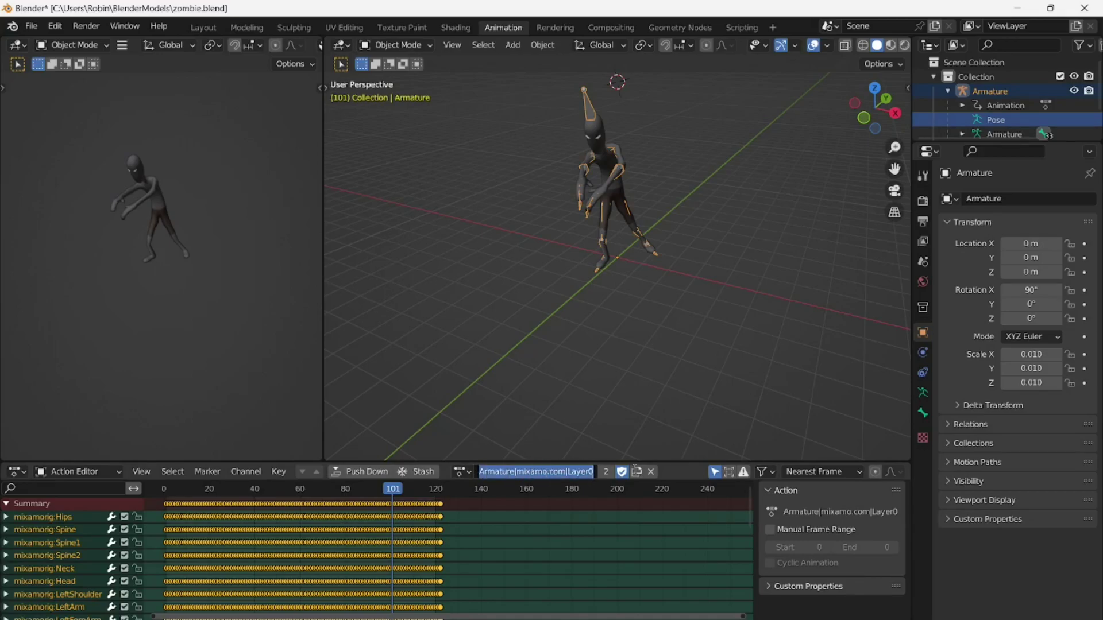
{"action": "key", "text": "BackSpace"}
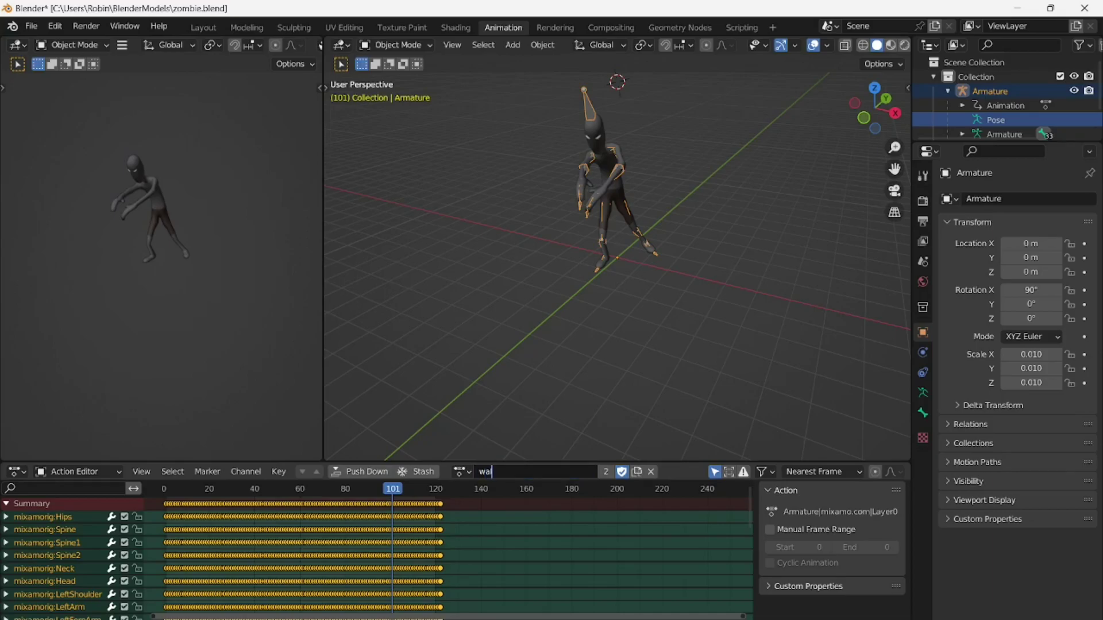
{"action": "key", "text": "Return"}
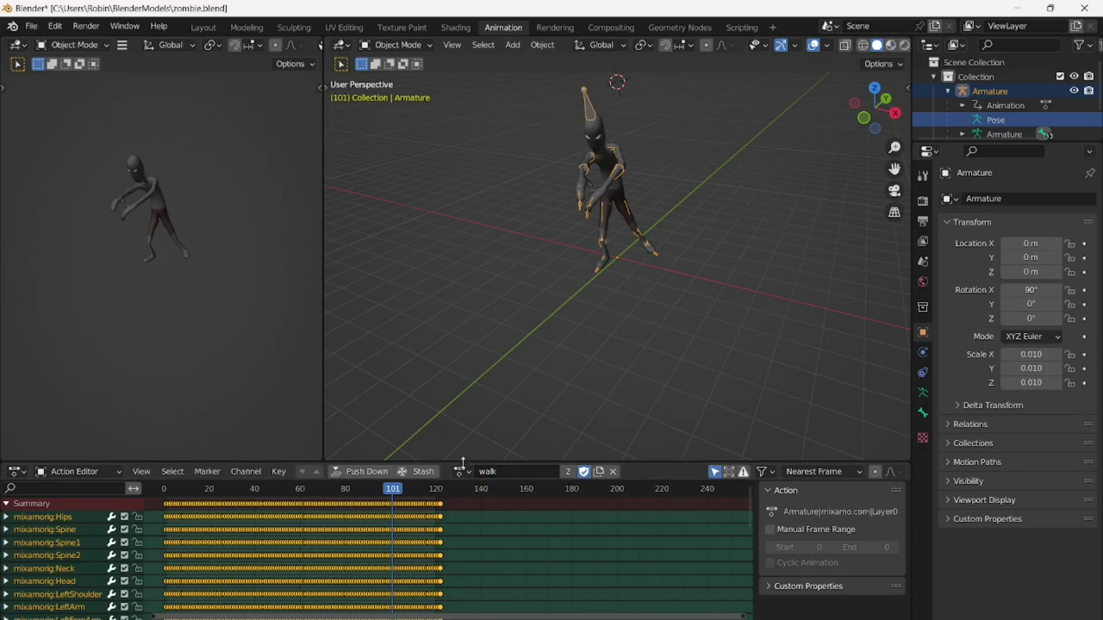
Rename the Armature.001 action to idle and the Armature.002 action to attack
{"action": "left_click", "coordinate": [461, 471]}
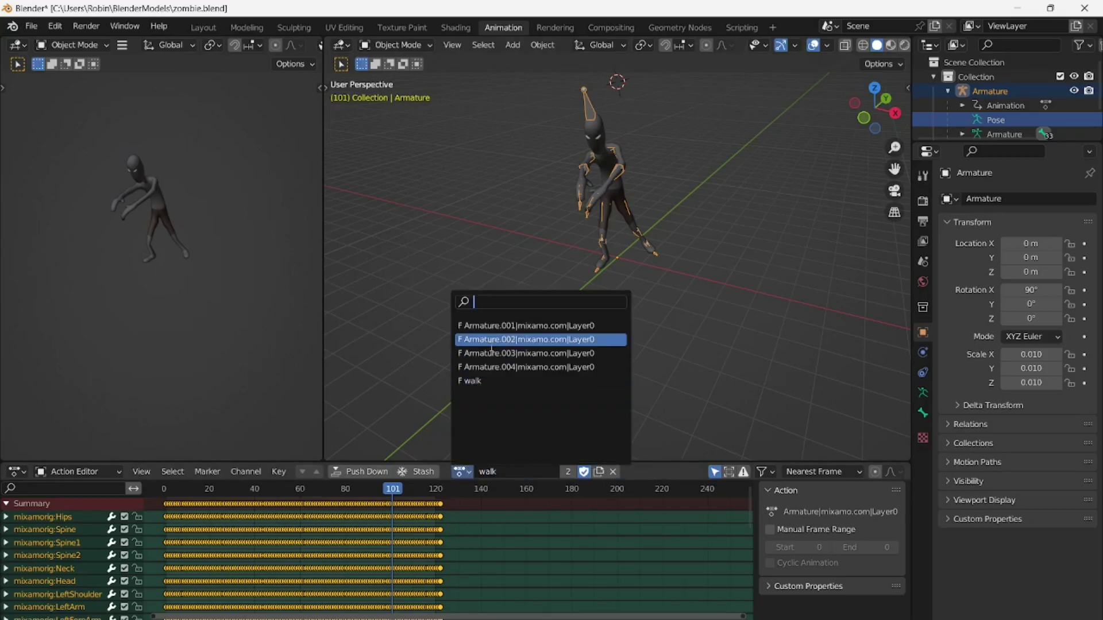
{"action": "left_click", "coordinate": [495, 325]}
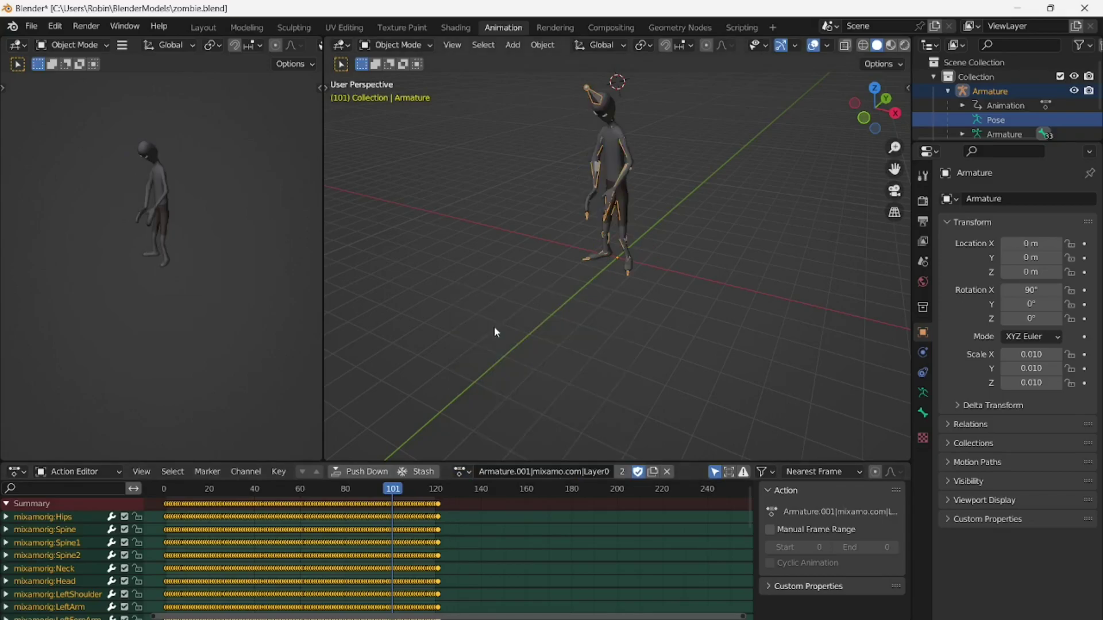
{"action": "key", "text": "space"}
{"action": "double_click", "coordinate": [609, 471]}
{"action": "type", "text": "idle"}
{"action": "key", "text": "Return"}
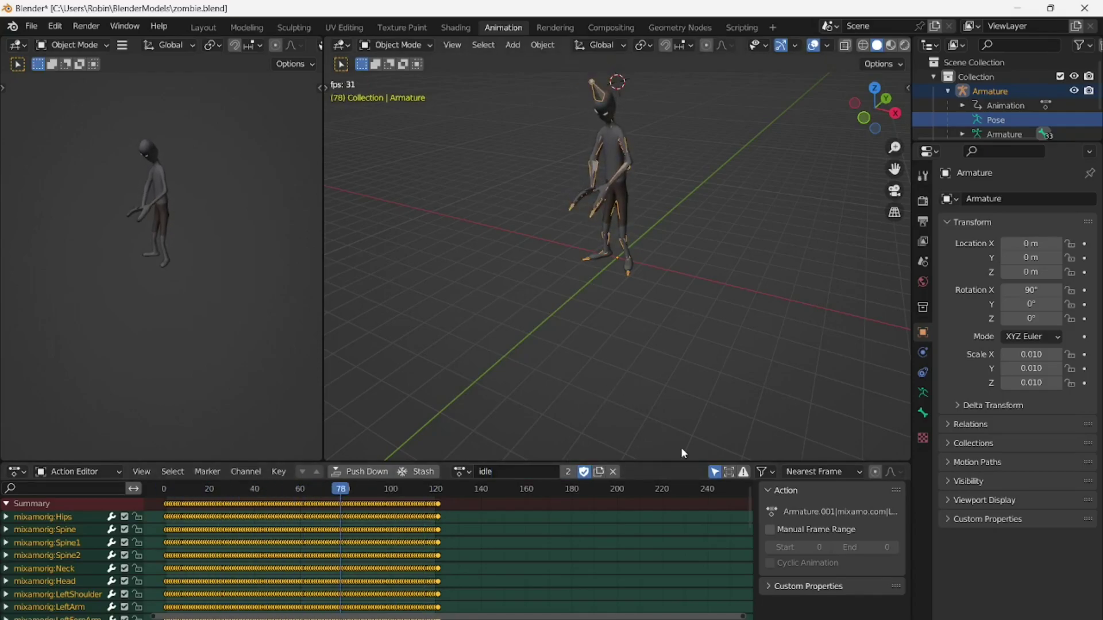
{"action": "left_click", "coordinate": [461, 471]}
{"action": "left_click", "coordinate": [507, 326]}
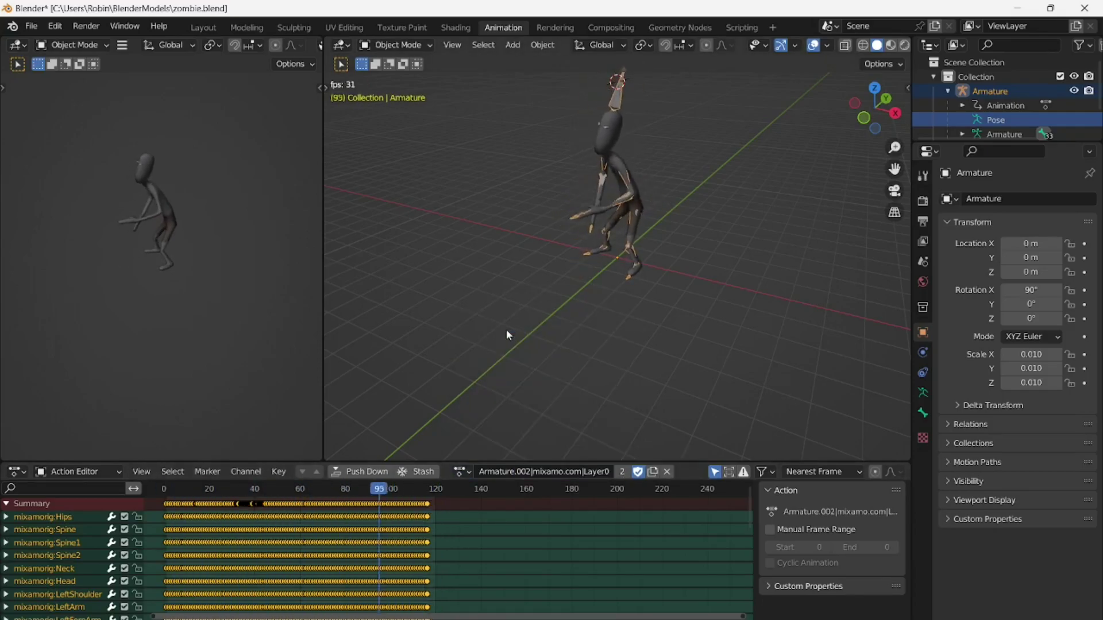
{"action": "double_click", "coordinate": [533, 471]}
{"action": "type", "text": "attack"}
{"action": "key", "text": "Return"}
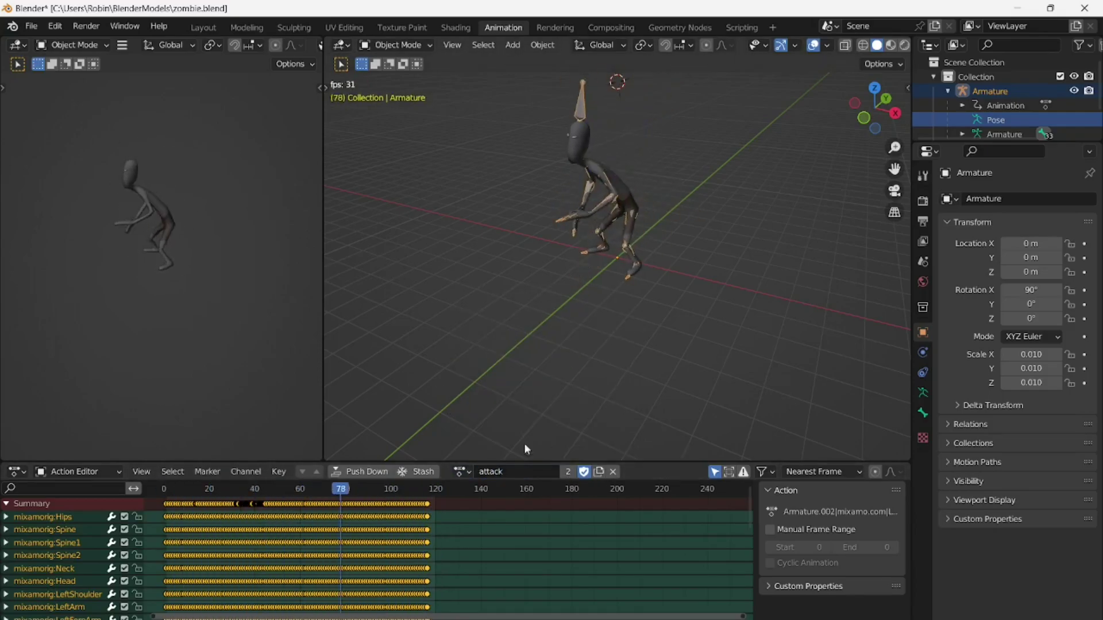
Rename the Armature.003 action to hurt and begin renaming the Armature.004 action
{"action": "left_click", "coordinate": [461, 471]}
{"action": "left_click", "coordinate": [540, 325]}
{"action": "double_click", "coordinate": [488, 471]}
{"action": "type", "text": "hurt"}
{"action": "key", "text": "Return"}
{"action": "left_click", "coordinate": [468, 476]}
{"action": "left_click", "coordinate": [470, 324]}
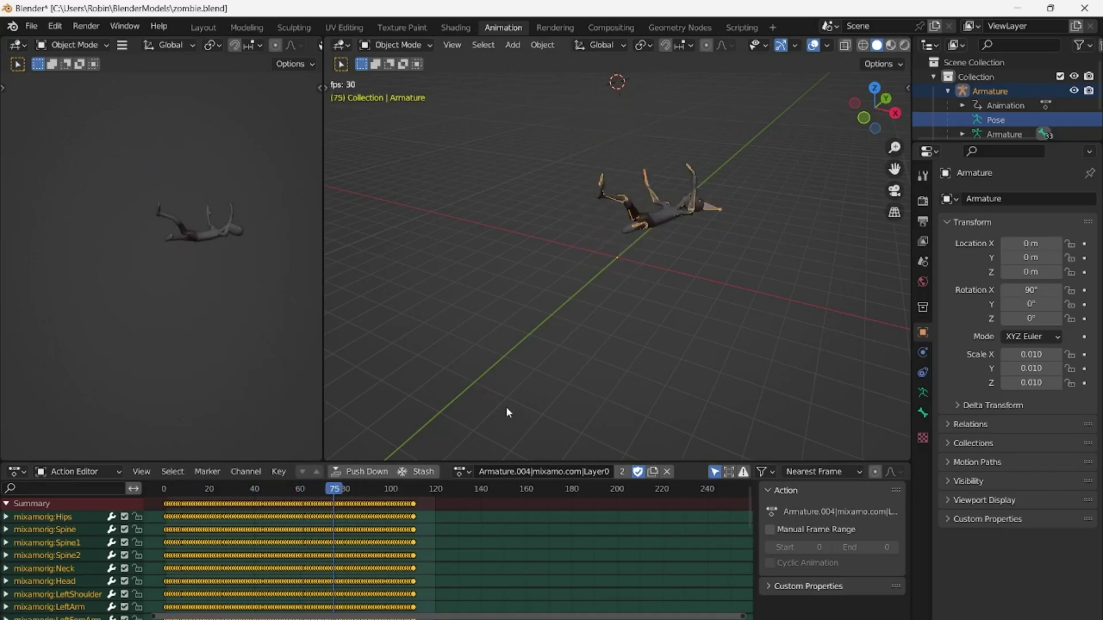
{"action": "double_click", "coordinate": [503, 471]}
Export the zombie as a glTF Binary (.glb) file and drag it into Godot's models folder
{"action": "type", "text": "de"}
{"action": "left_click", "coordinate": [38, 28]}
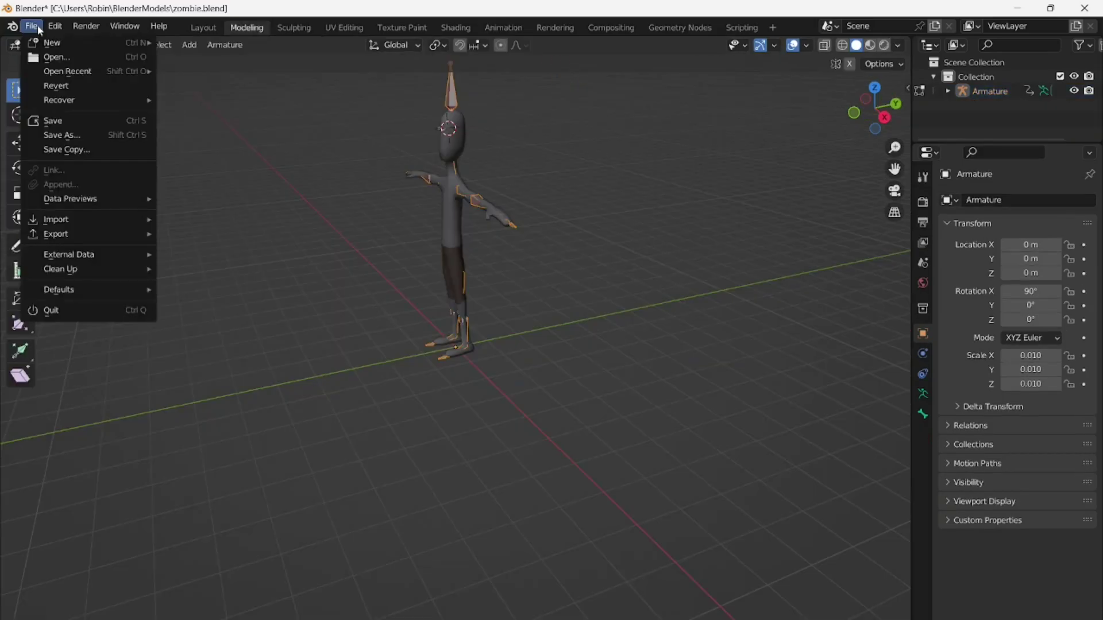
{"action": "mouse_move", "coordinate": [61, 239]}
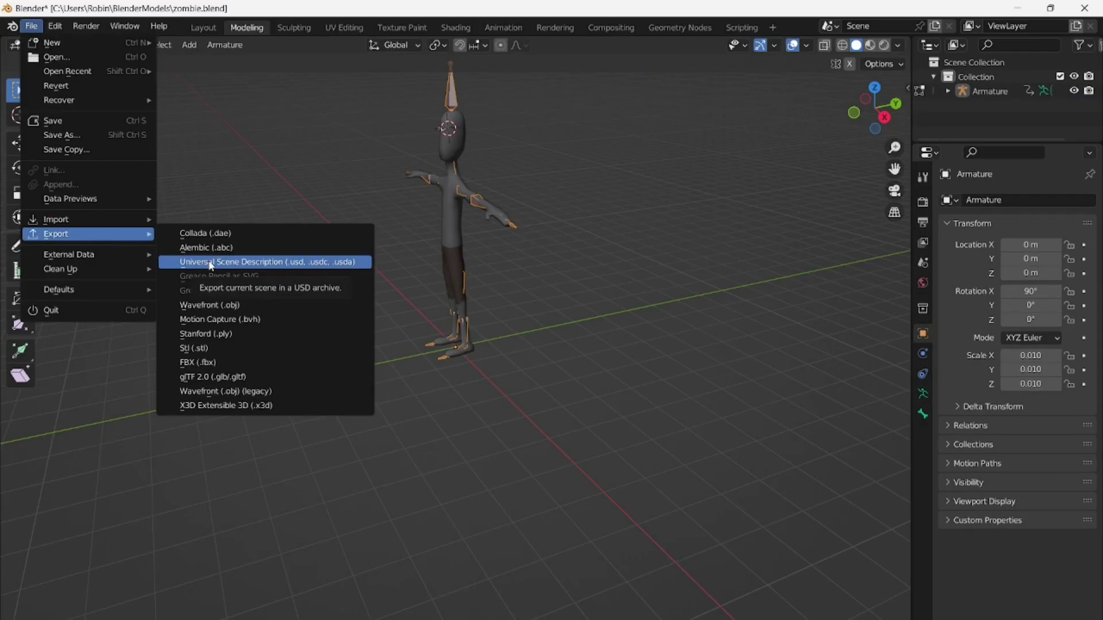
{"action": "left_click", "coordinate": [215, 377]}
{"action": "left_click", "coordinate": [774, 509]}
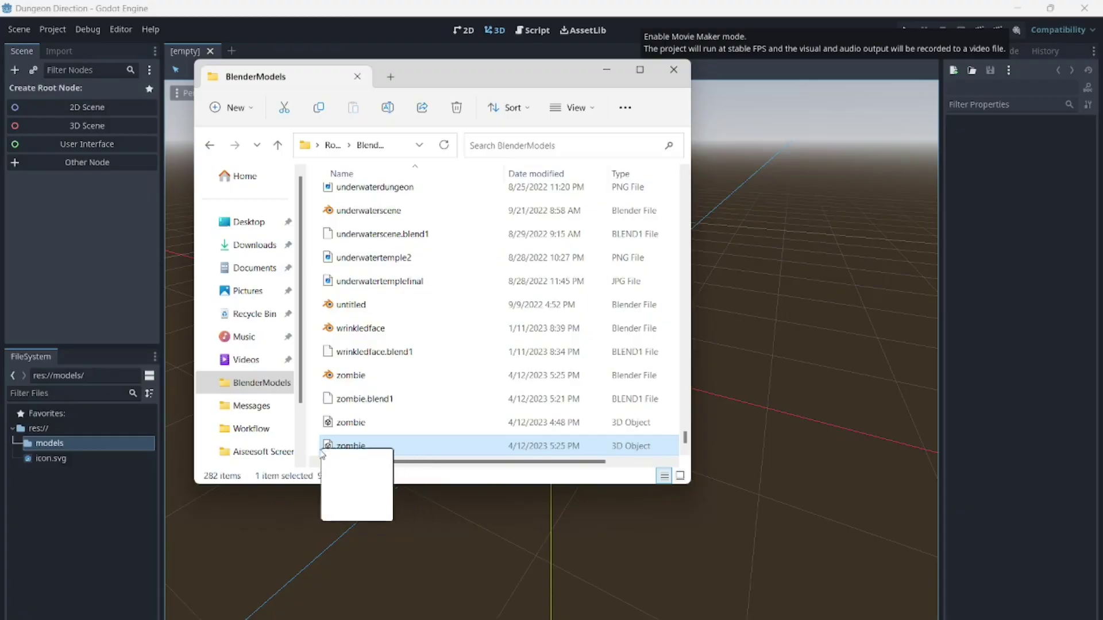
{"action": "left_click_drag", "start_coordinate": [356, 482], "coordinate": [50, 445]}
Set Loop Mode to Linear for zombie.glb's idle and walk animations, then reimport the model
{"action": "left_click", "coordinate": [20, 443]}
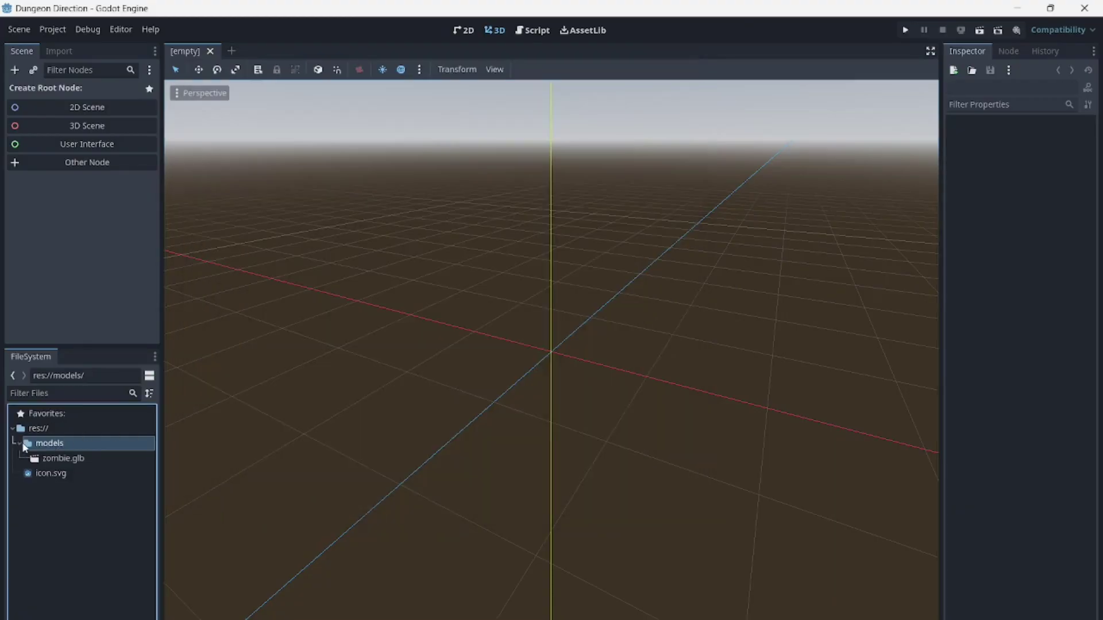
{"action": "double_click", "coordinate": [77, 458]}
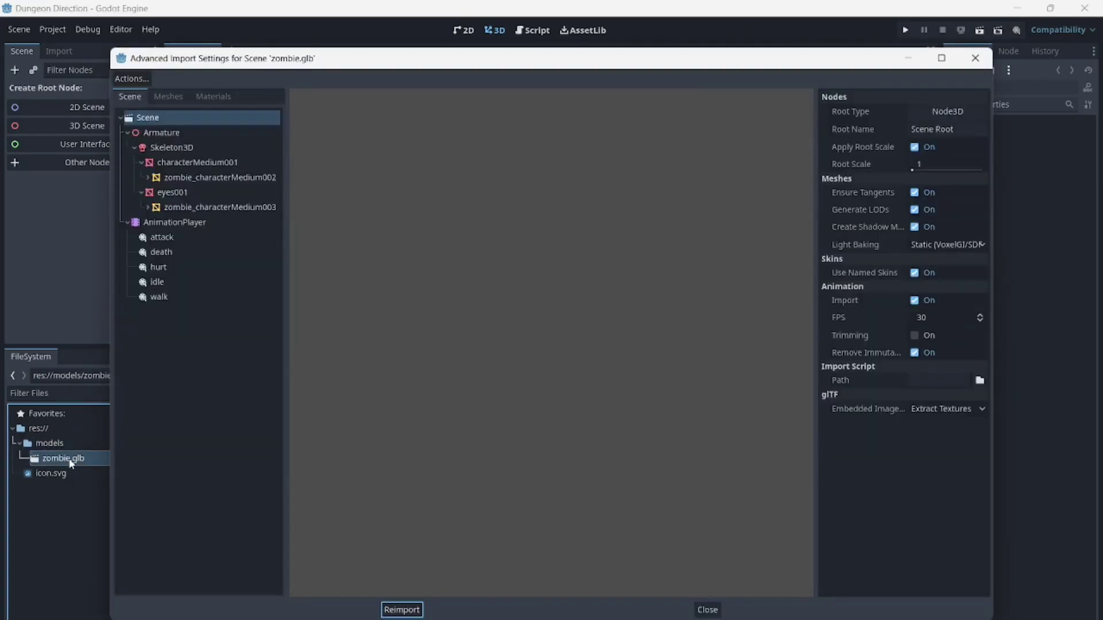
{"action": "left_click", "coordinate": [156, 282]}
{"action": "left_click", "coordinate": [929, 115]}
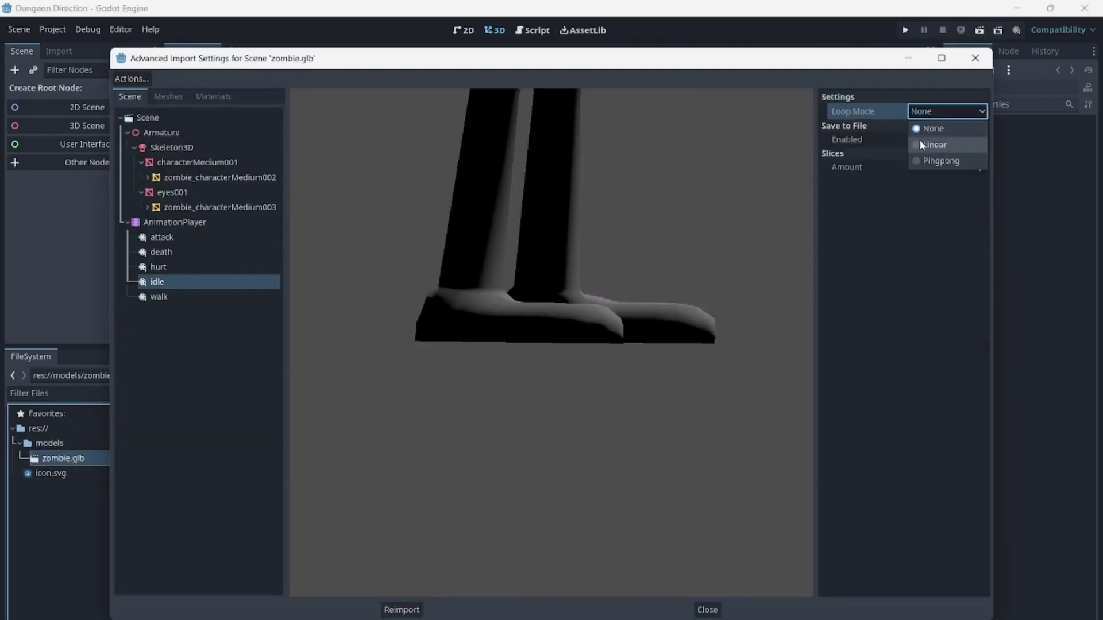
{"action": "left_click", "coordinate": [919, 141]}
{"action": "left_click", "coordinate": [163, 297]}
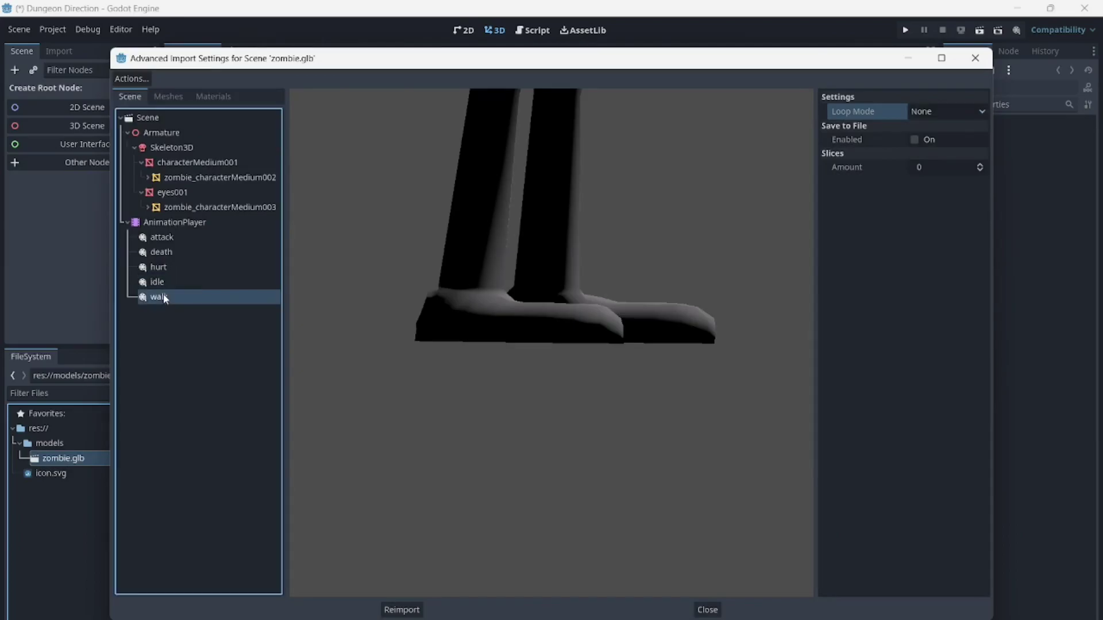
{"action": "left_click", "coordinate": [935, 108]}
{"action": "left_click", "coordinate": [922, 142]}
{"action": "left_click", "coordinate": [400, 610]}
Create a new inherited scene from zombie.glb and select its AnimationPlayer node
{"action": "right_click", "coordinate": [56, 465]}
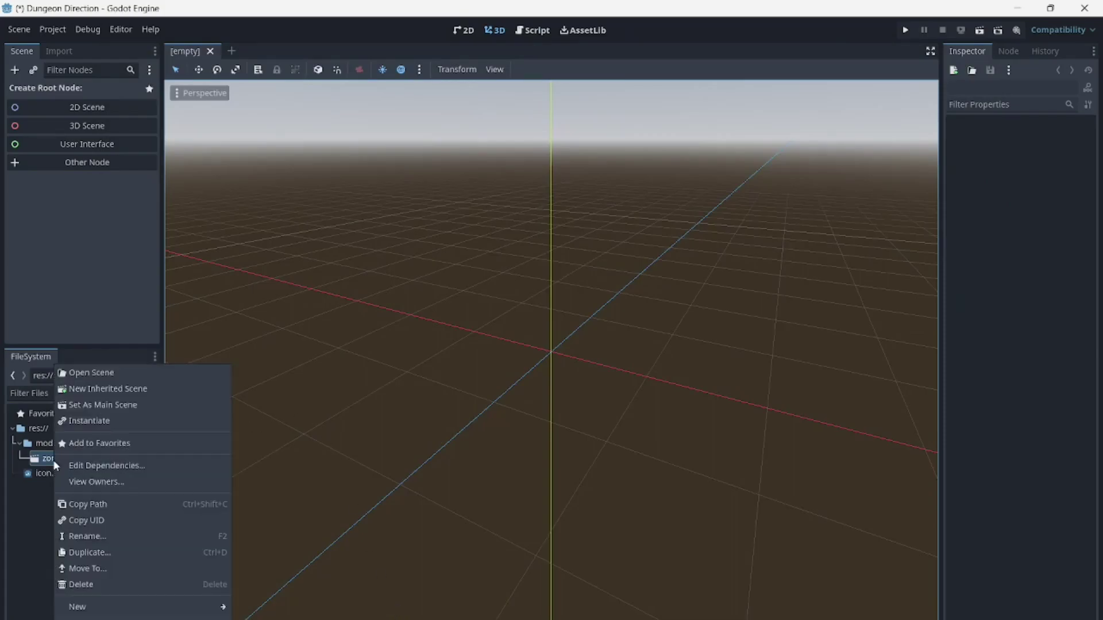
{"action": "left_click", "coordinate": [95, 390]}
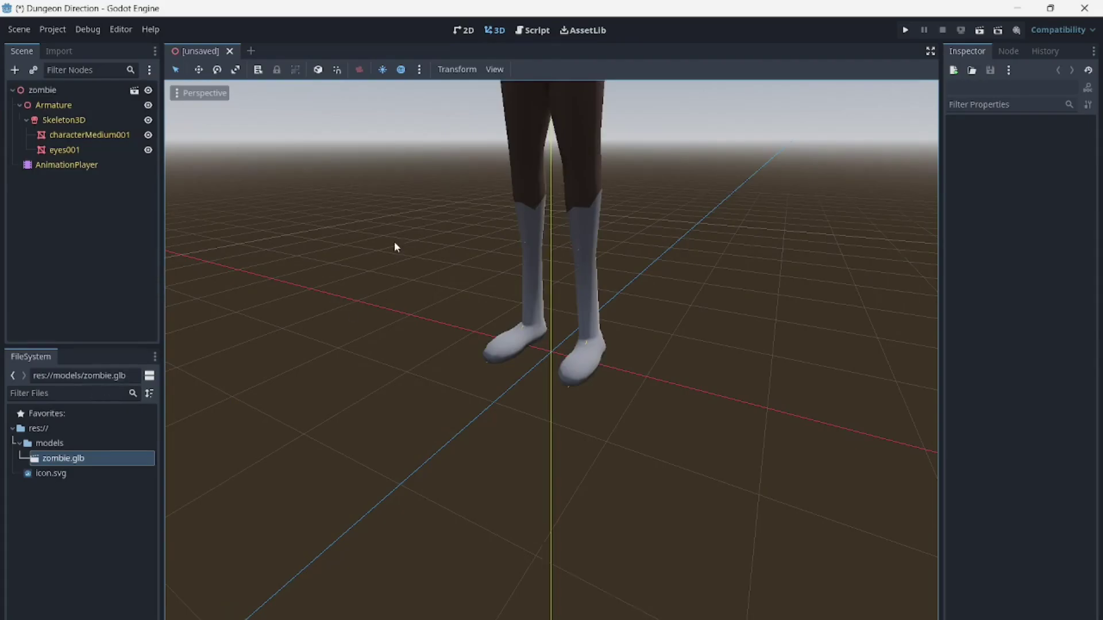
{"action": "middle_click_drag", "start_coordinate": [394, 247], "coordinate": [446, 197]}
{"action": "scroll", "coordinate": [456, 209], "scroll_direction": "down", "scroll_amount": 5}
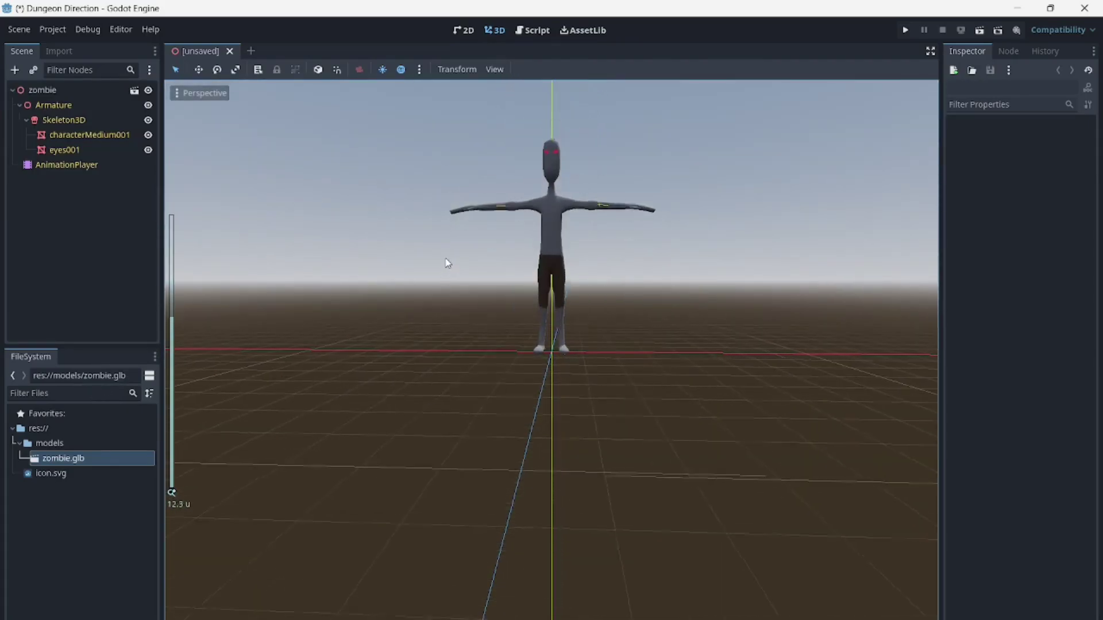
{"action": "left_click", "coordinate": [99, 166]}
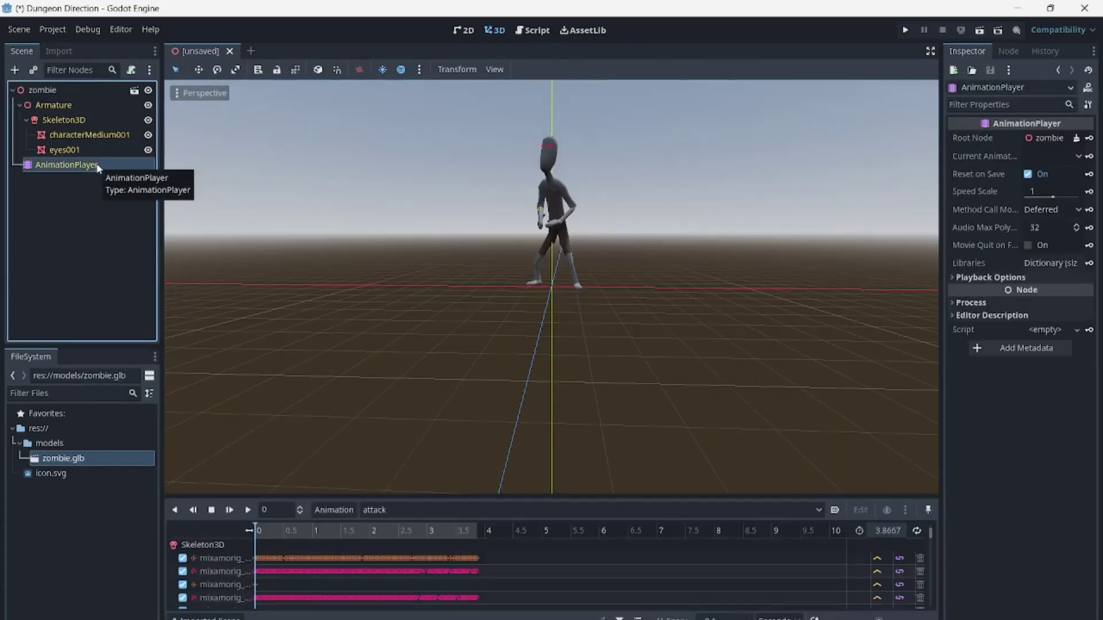
Preview the idle, walk and death animations in turn from the Animation dropdown
{"action": "left_click", "coordinate": [404, 511]}
{"action": "left_click", "coordinate": [382, 576]}
{"action": "left_click", "coordinate": [588, 264]}
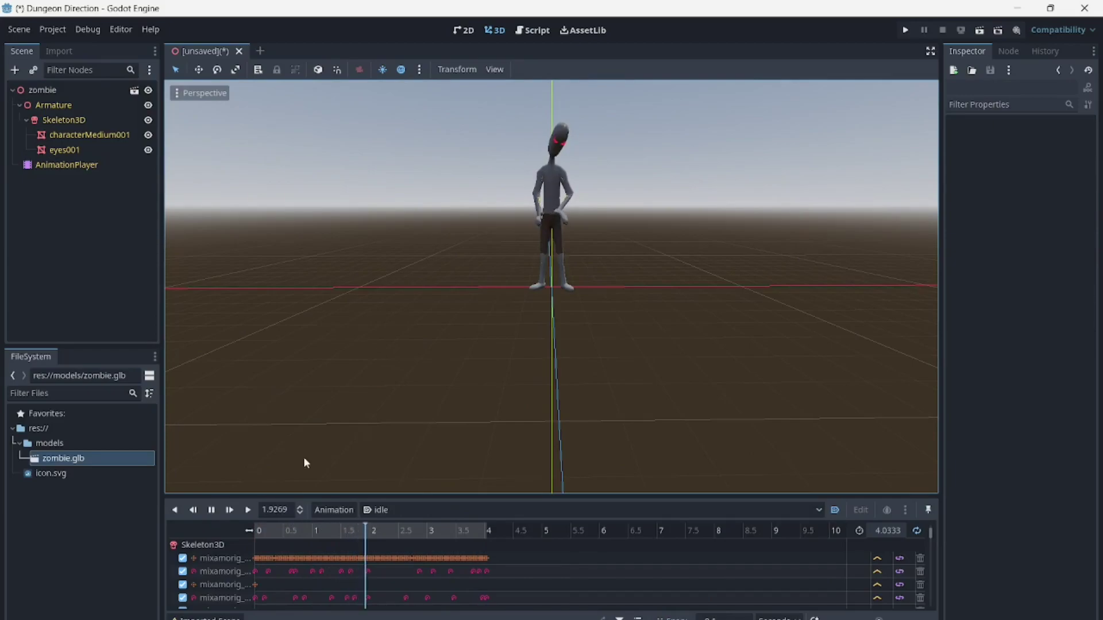
{"action": "left_click", "coordinate": [398, 505]}
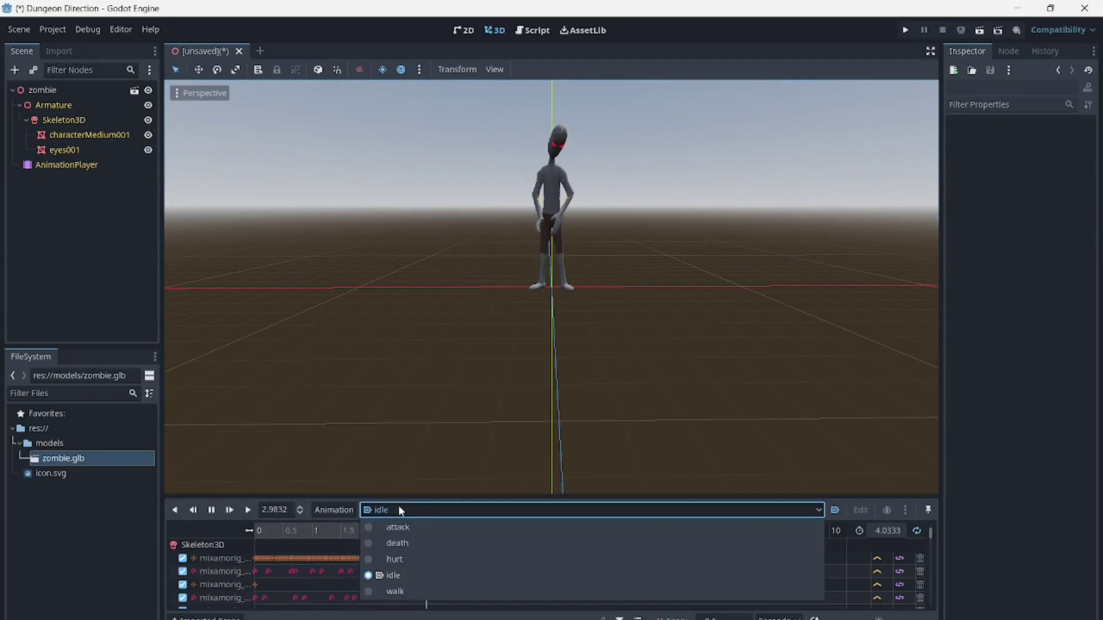
{"action": "left_click", "coordinate": [374, 589]}
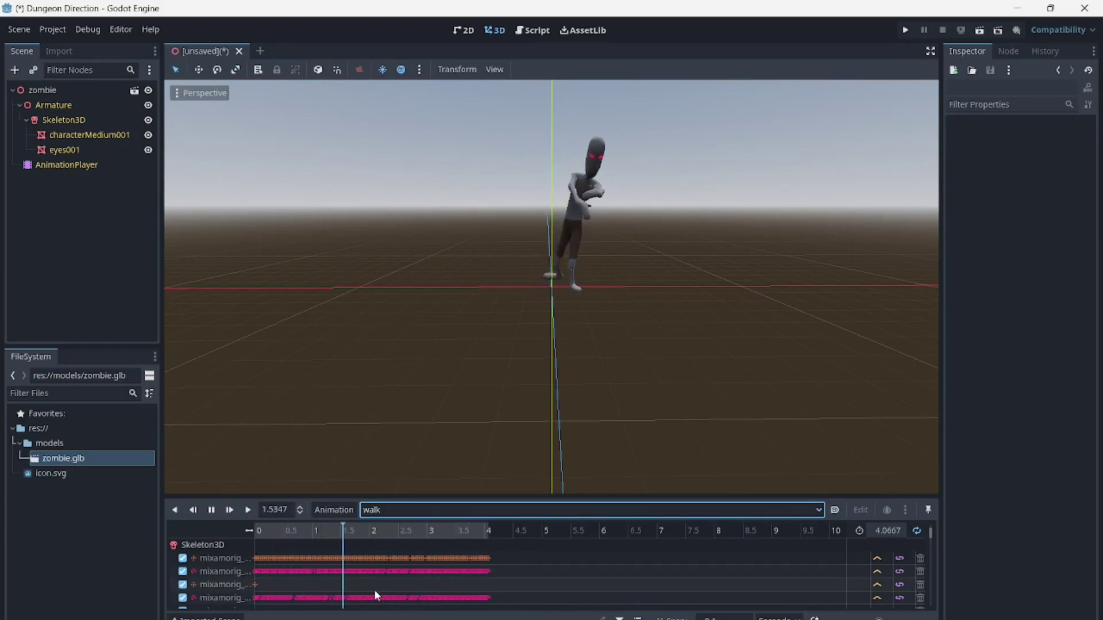
{"action": "left_click", "coordinate": [411, 511]}
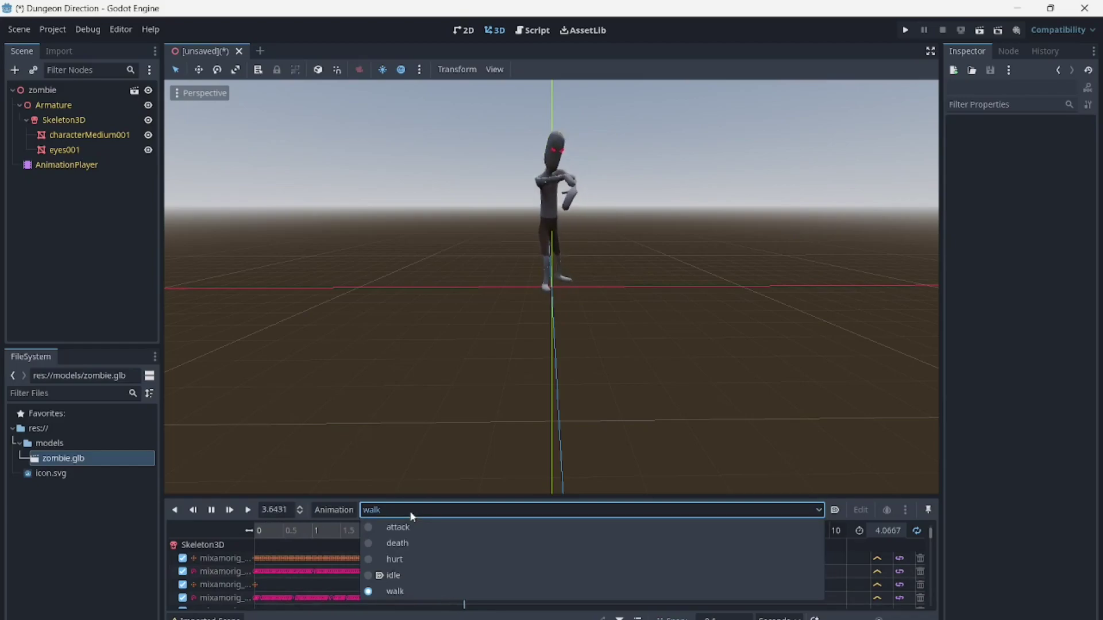
{"action": "left_click", "coordinate": [386, 544]}
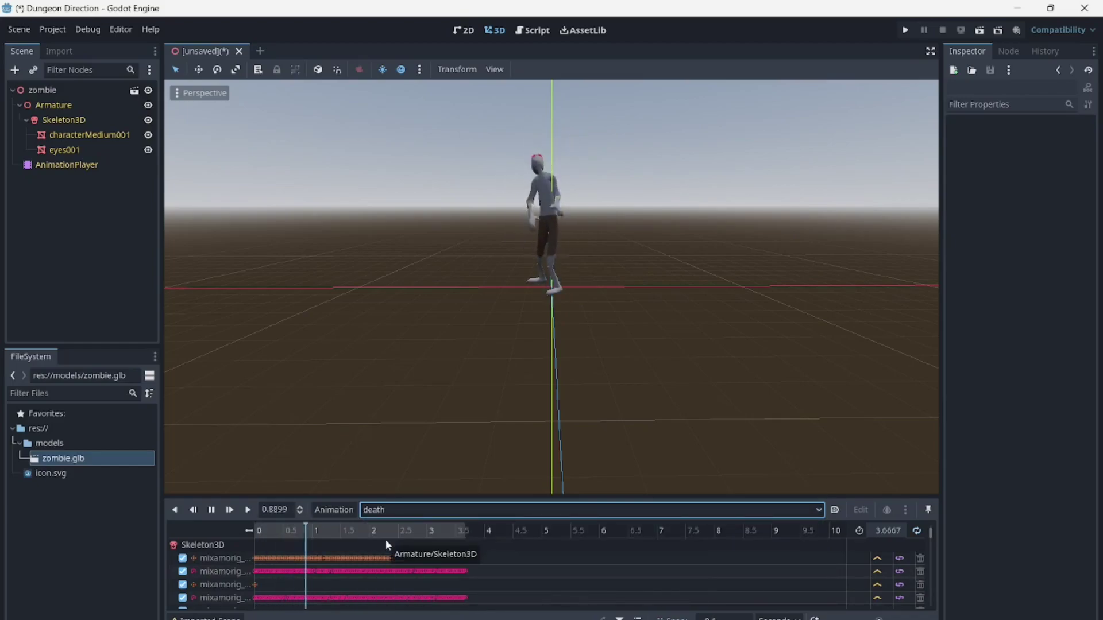